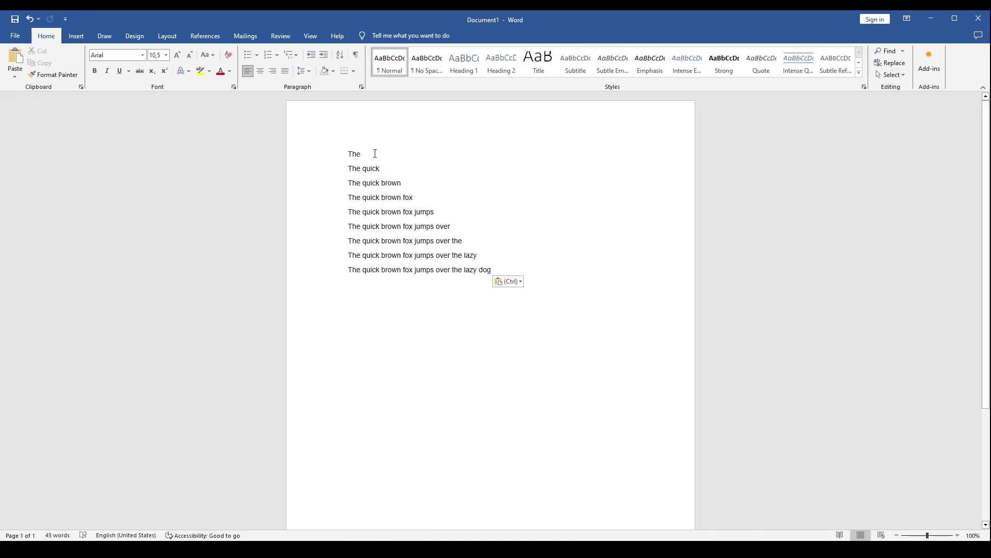
Cut the first line "The" and paste it on a new line below the last sentence of the document
{"action": "key", "text": "ctrl+x"}
{"action": "key", "text": "Return"}
{"action": "key", "text": "ctrl+v"}
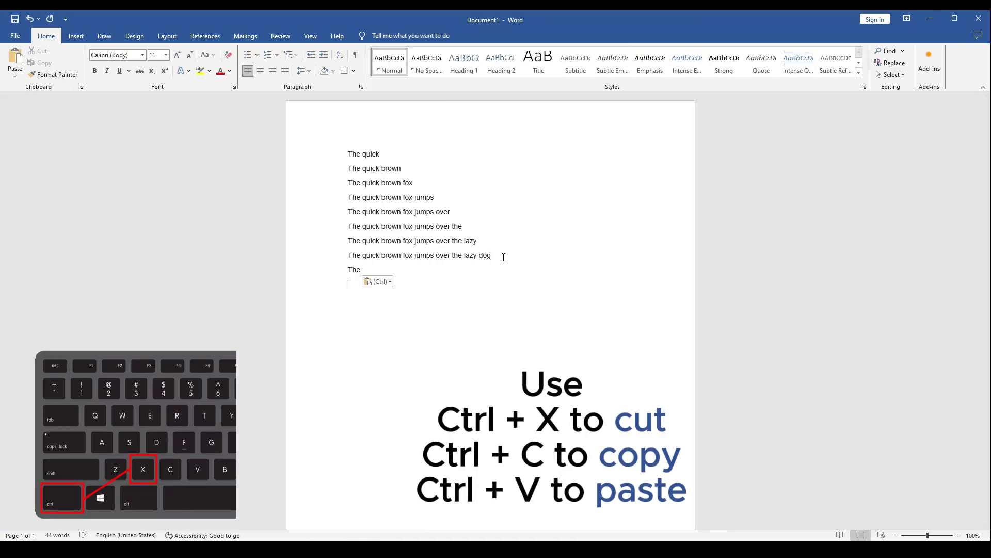
Copy the first line "The quick" and paste it on a new line at the end of the document
{"action": "left_click", "coordinate": [350, 154], "text": "ctrl"}
{"action": "key", "text": "ctrl+c"}
{"action": "left_click", "coordinate": [398, 270]}
{"action": "key", "text": "Return"}
{"action": "key", "text": "ctrl+v"}
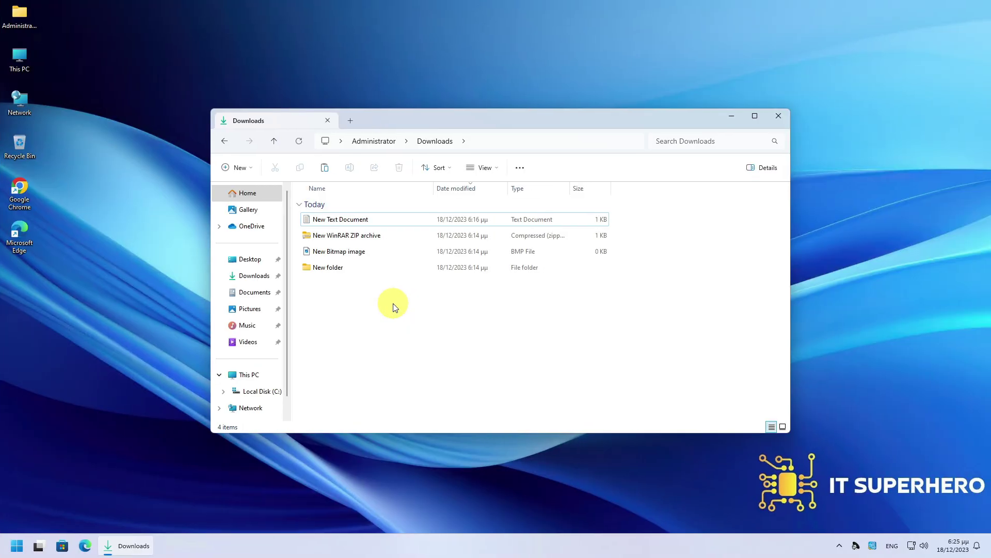
In File Explorer's Downloads folder, paste a duplicate of New Text Document and move the original file to the desktop
{"action": "key", "text": "ctrl+v"}
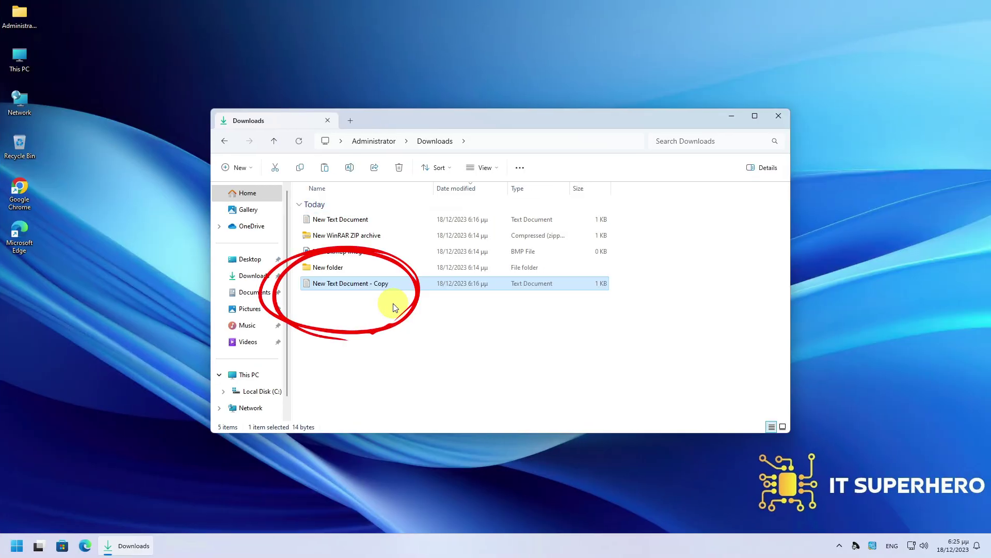
{"action": "left_click", "coordinate": [373, 222]}
{"action": "left_click", "coordinate": [57, 321]}
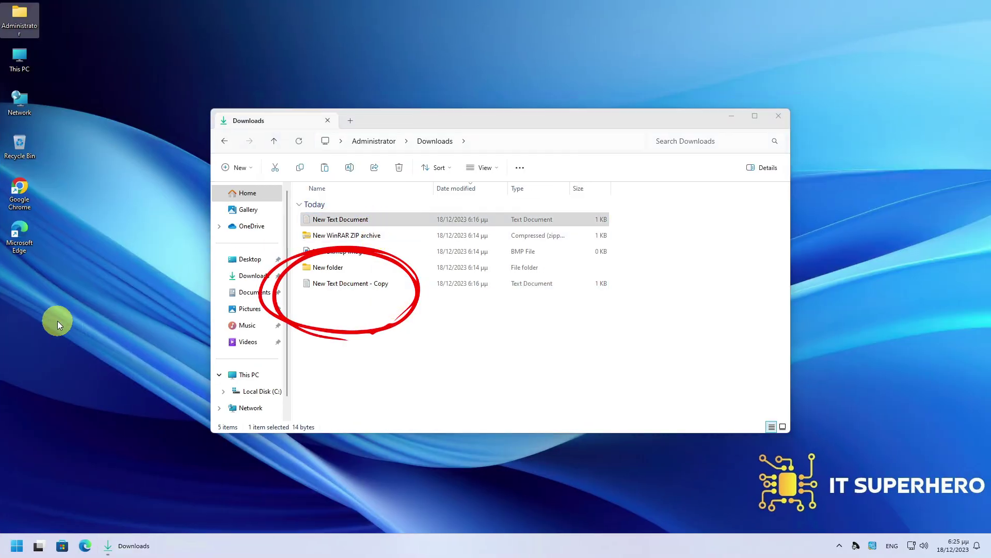
{"action": "key", "text": "ctrl+v"}
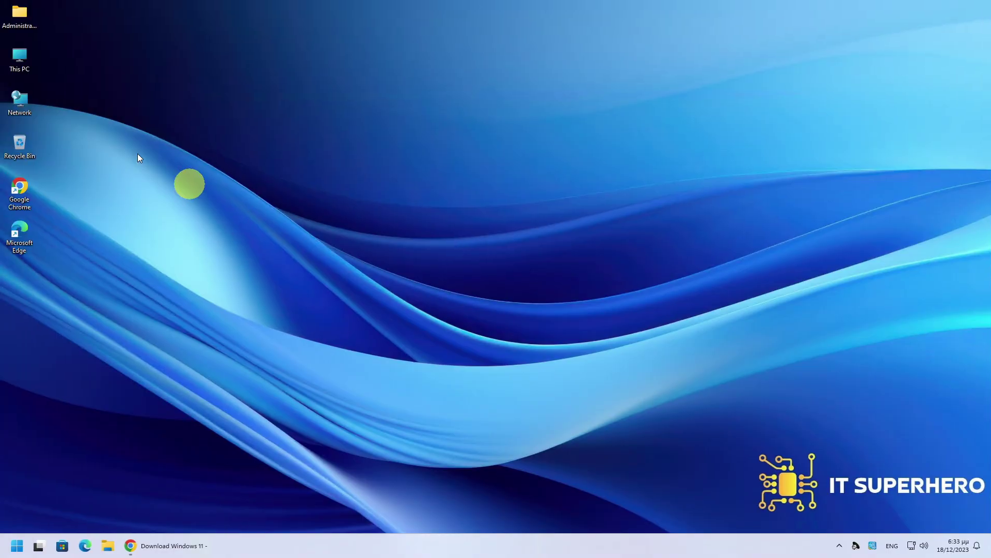
Delete New Text Document from the Downloads folder inside the Administrator folder, and undo the deletion
{"action": "double_click", "coordinate": [21, 16]}
{"action": "double_click", "coordinate": [439, 211]}
{"action": "left_click", "coordinate": [375, 222]}
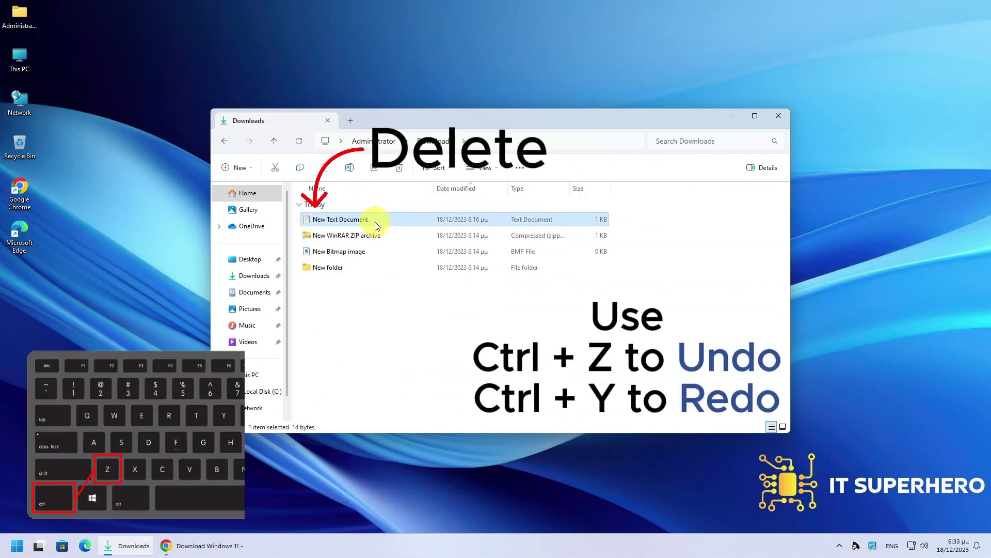
{"action": "key", "text": "Delete"}
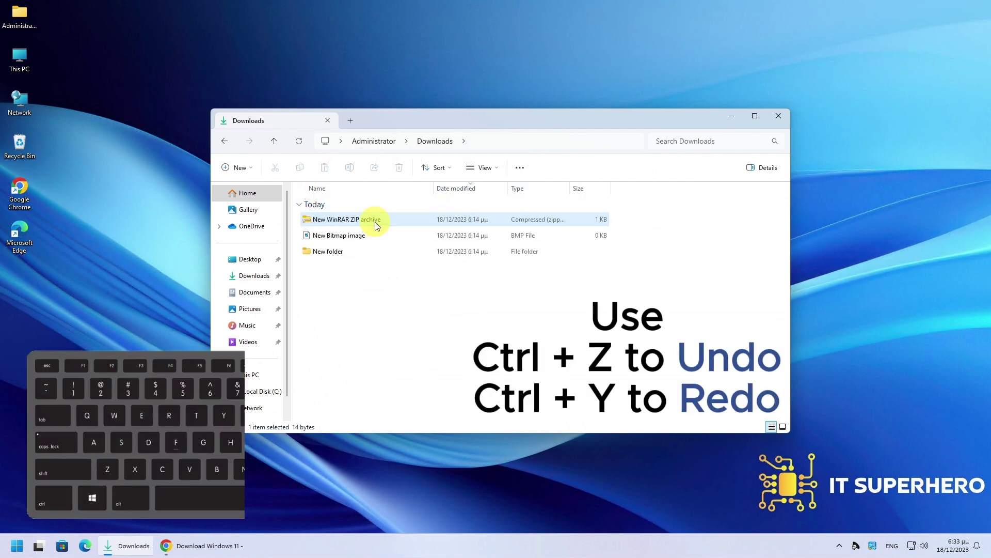
{"action": "key", "text": "ctrl+z"}
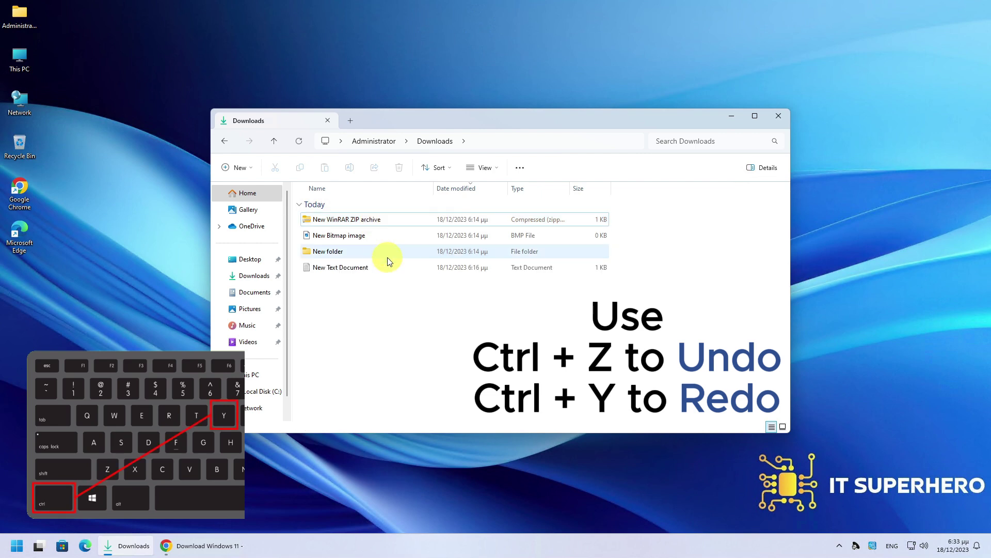
{"action": "left_click", "coordinate": [432, 341]}
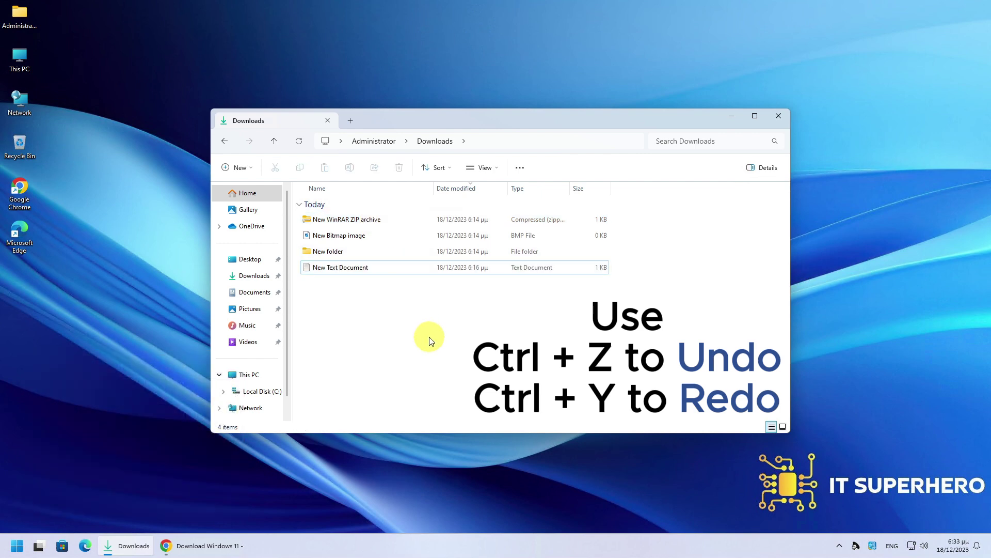
{"action": "key", "text": "ctrl+Up"}
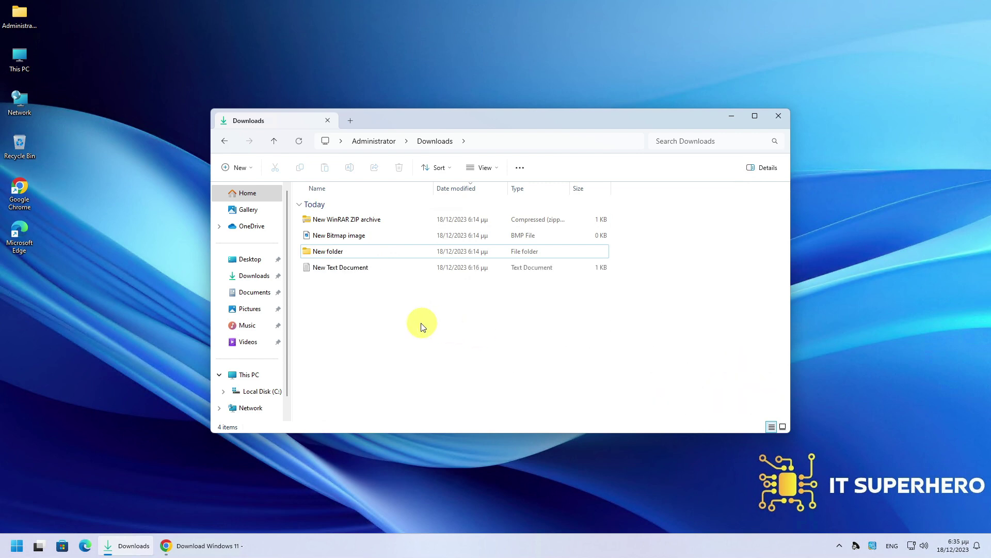
Select all items in the Downloads folder
{"action": "key", "text": "ctrl+a"}
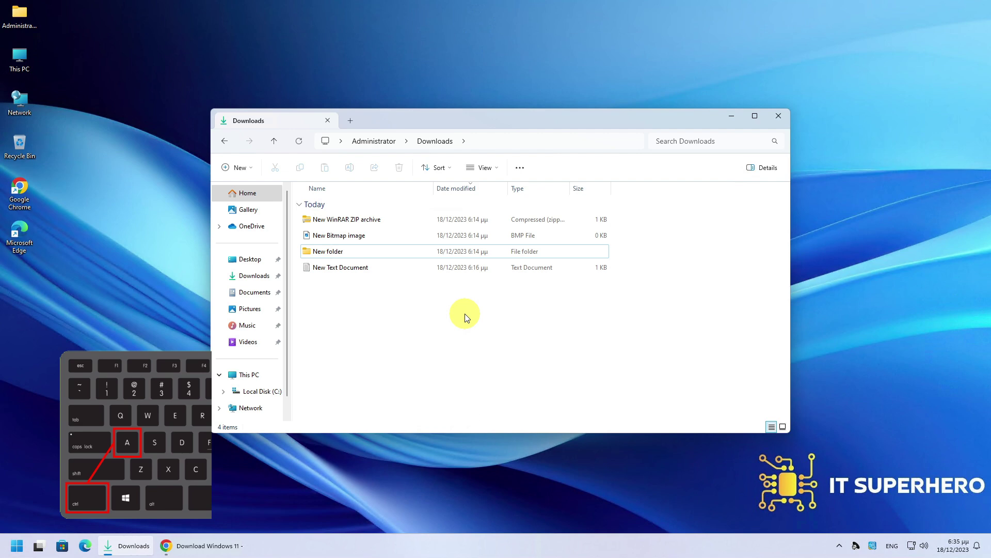
{"action": "key", "text": "ctrl+a"}
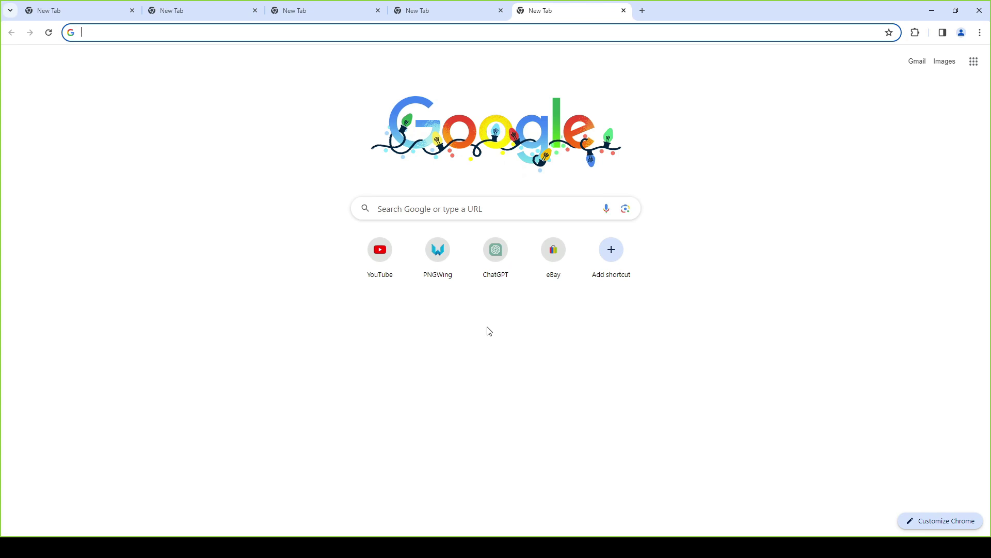
Switch to Google Chrome and close the active tab three times in a row
{"action": "key", "text": "ctrl+w"}
{"action": "key", "text": "ctrl+F4"}
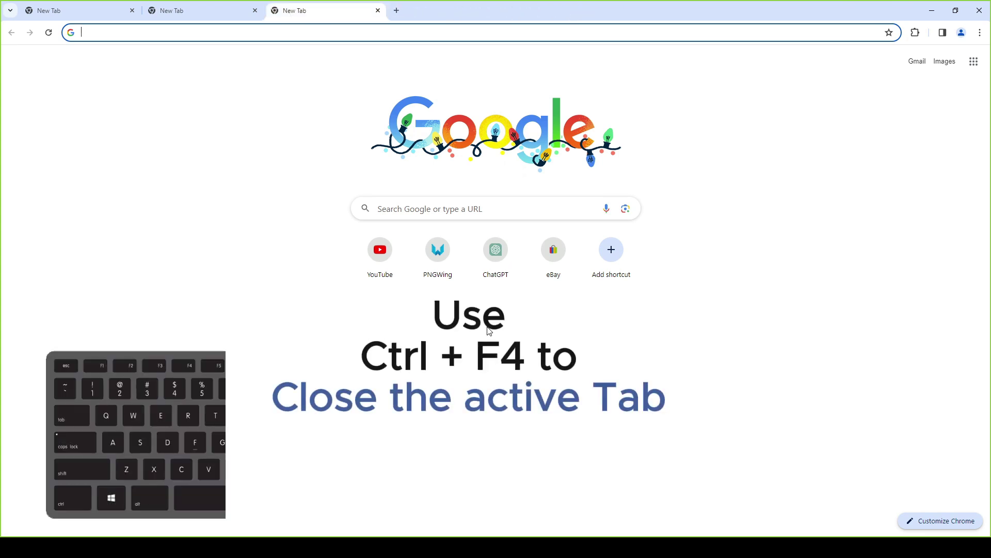
{"action": "key", "text": "ctrl+F4"}
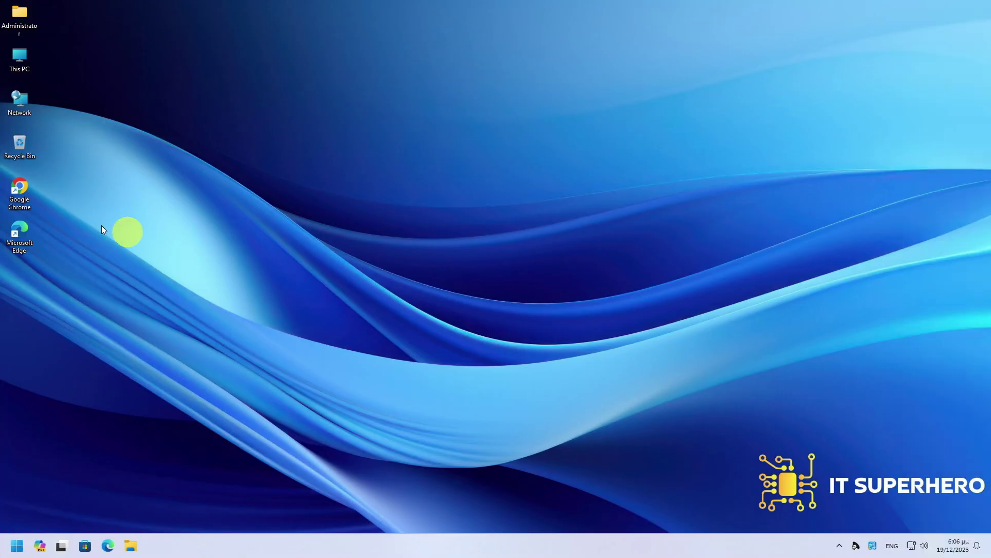
Open Google Chrome from the desktop and search Google for "hello"
{"action": "double_click", "coordinate": [20, 191]}
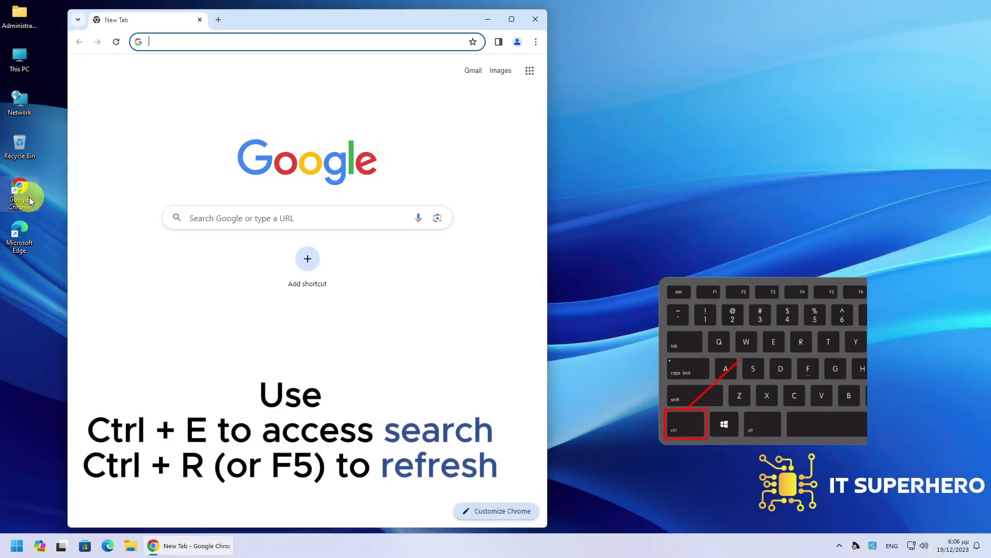
{"action": "key", "text": "ctrl+e"}
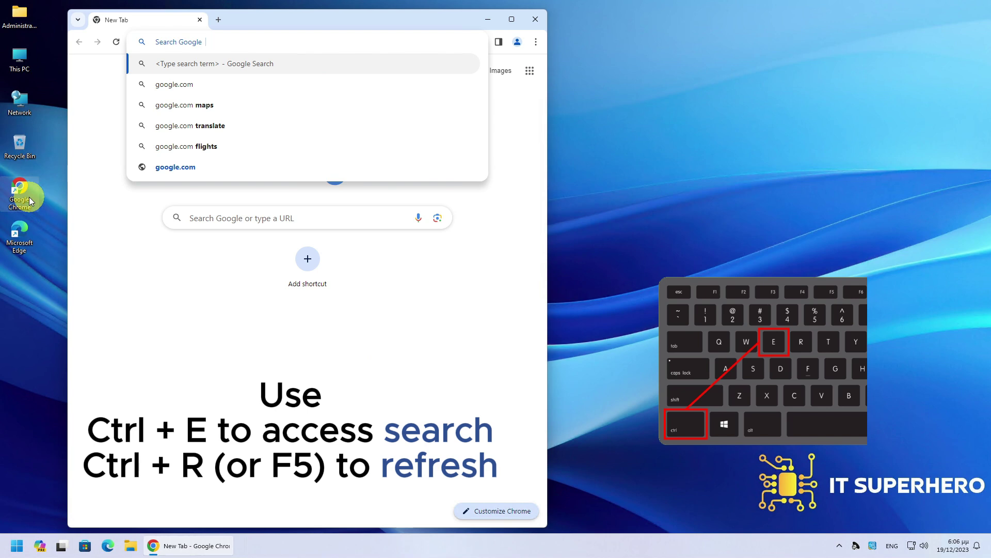
{"action": "type", "text": "hello"}
{"action": "key", "text": "Return"}
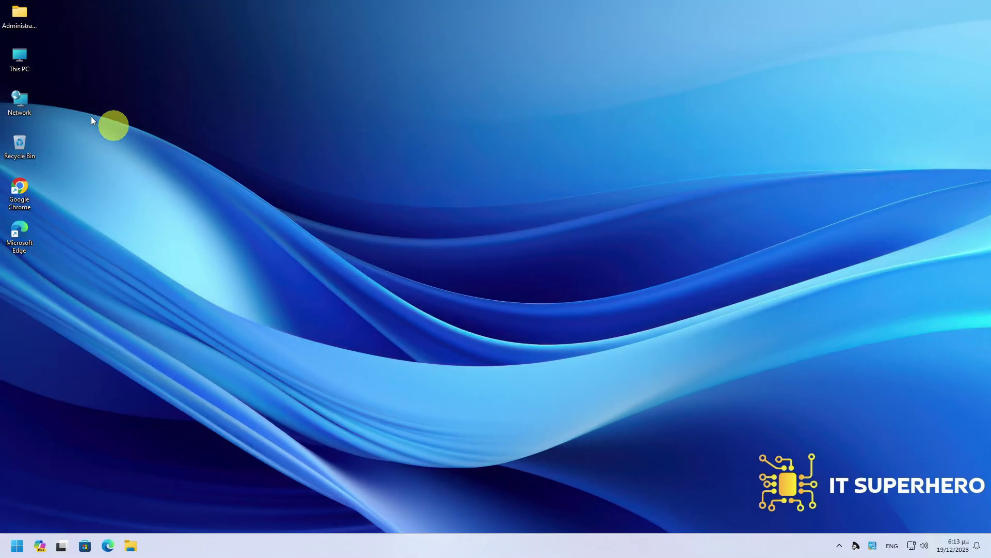
Open This PC, the Administrator folder, Google Chrome and Microsoft Edge in separate windows, offsetting the Administrator window from This PC
{"action": "double_click", "coordinate": [30, 61]}
{"action": "double_click", "coordinate": [24, 21]}
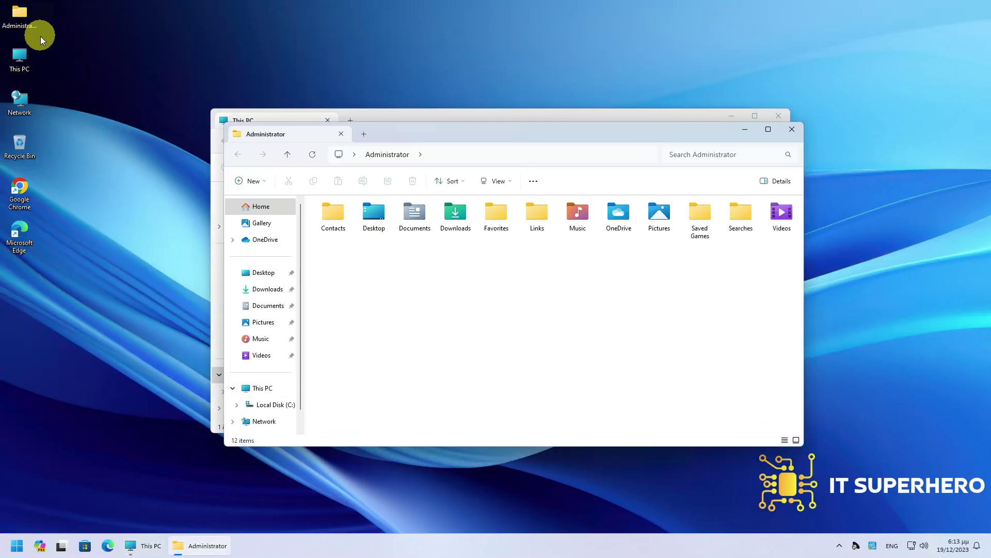
{"action": "left_click_drag", "start_coordinate": [484, 137], "coordinate": [521, 182]}
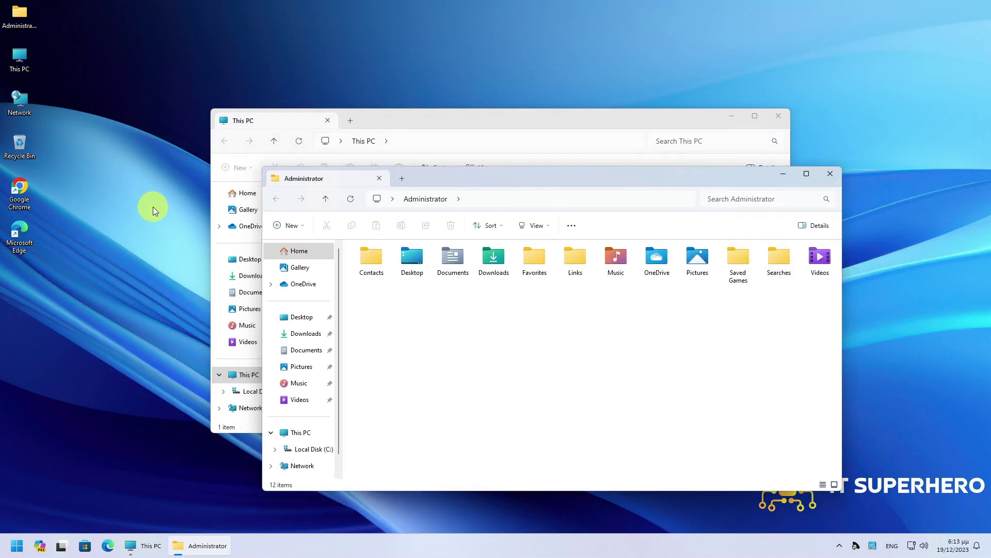
{"action": "double_click", "coordinate": [28, 195]}
{"action": "double_click", "coordinate": [20, 234]}
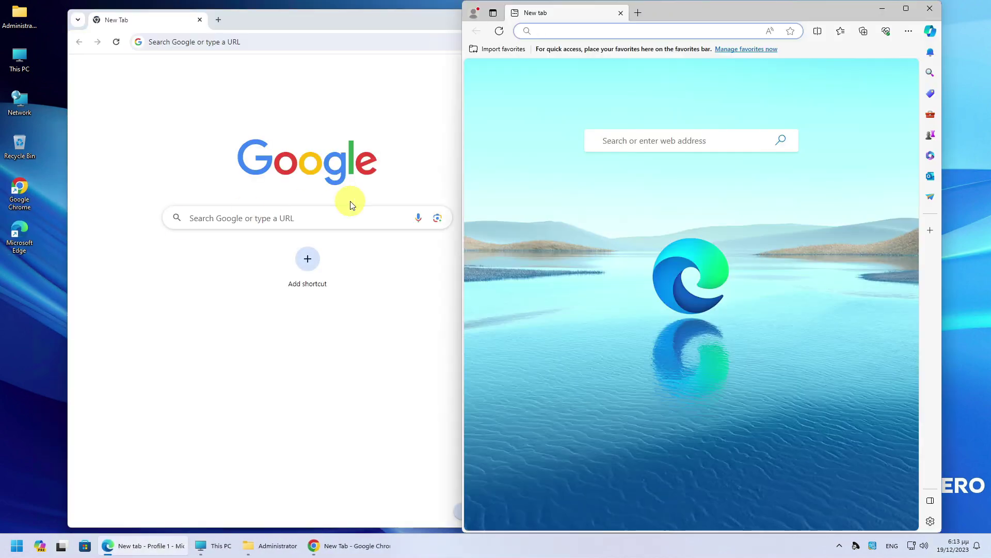
Cycle through the open apps with the persistent window switcher and bring the Administrator window to the front
{"action": "left_click", "coordinate": [48, 333]}
{"action": "key", "text": "ctrl+alt+Tab"}
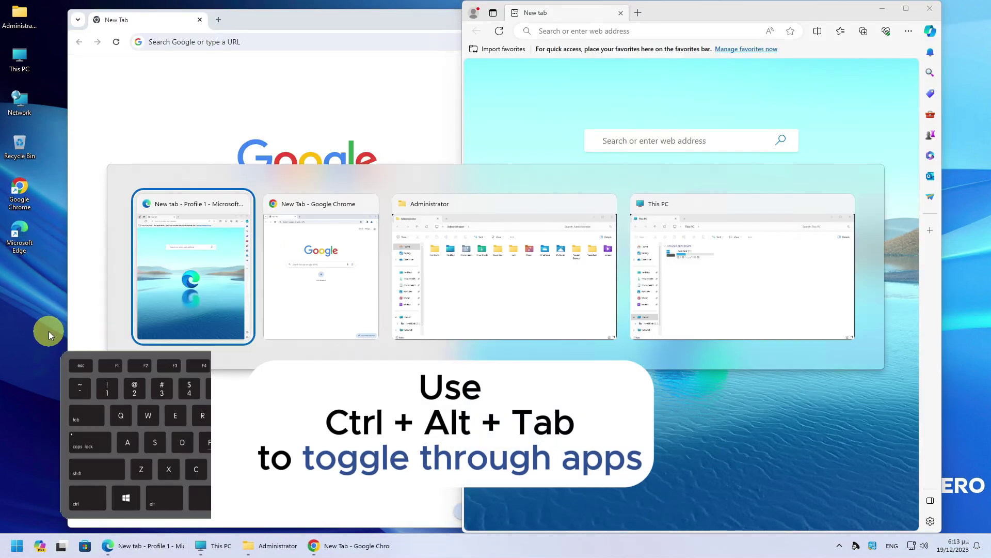
{"action": "key", "text": "Tab"}
{"action": "key", "text": "Tab"}
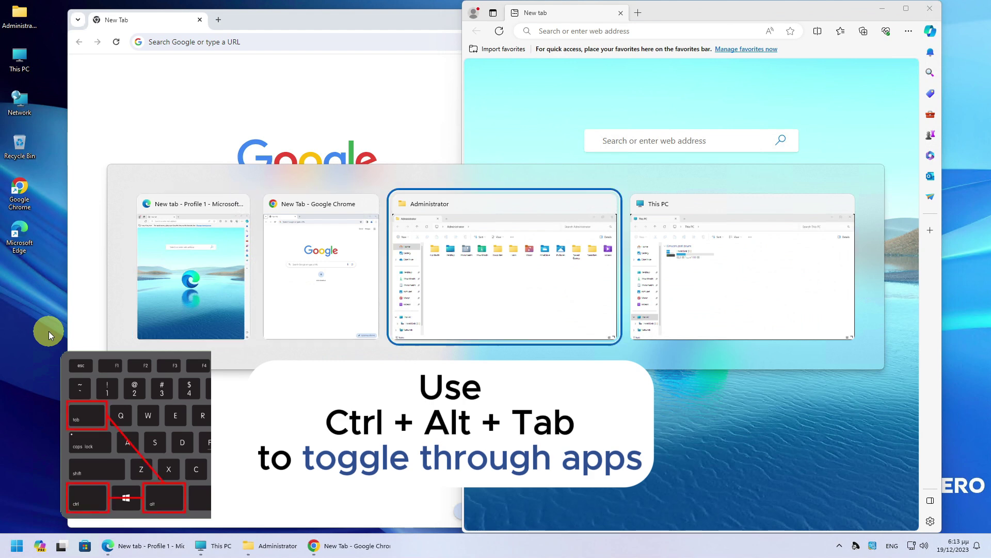
{"action": "left_click", "coordinate": [428, 302]}
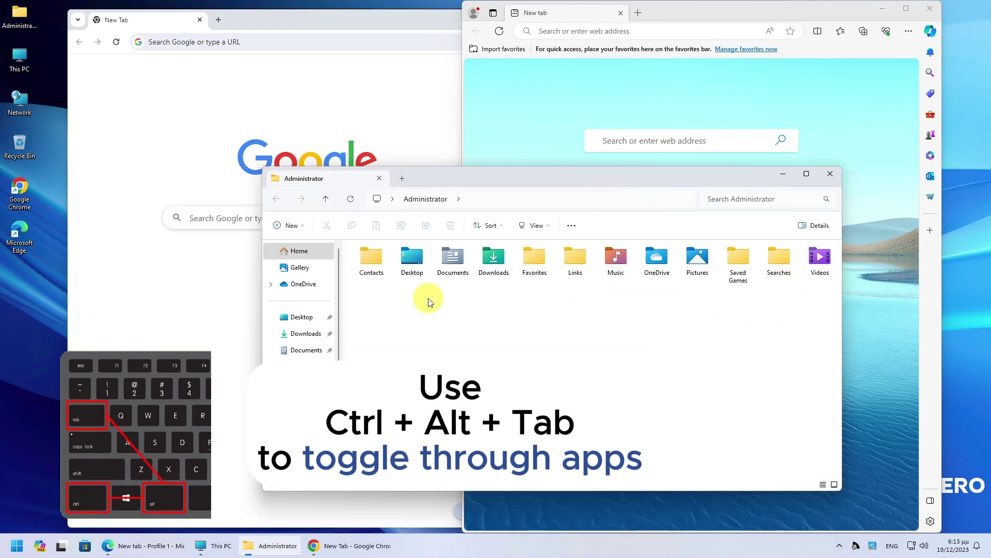
Bring the Google Chrome window to the front with the window switcher, and open the switcher again
{"action": "key", "text": "ctrl+alt+Tab"}
{"action": "key", "text": "Tab"}
{"action": "key", "text": "Return"}
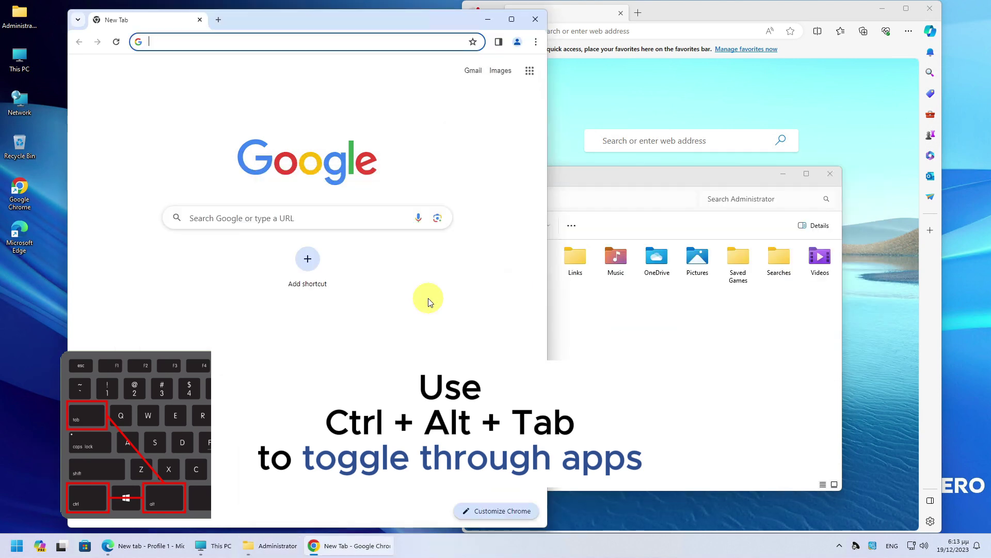
{"action": "key", "text": "ctrl+alt+Tab"}
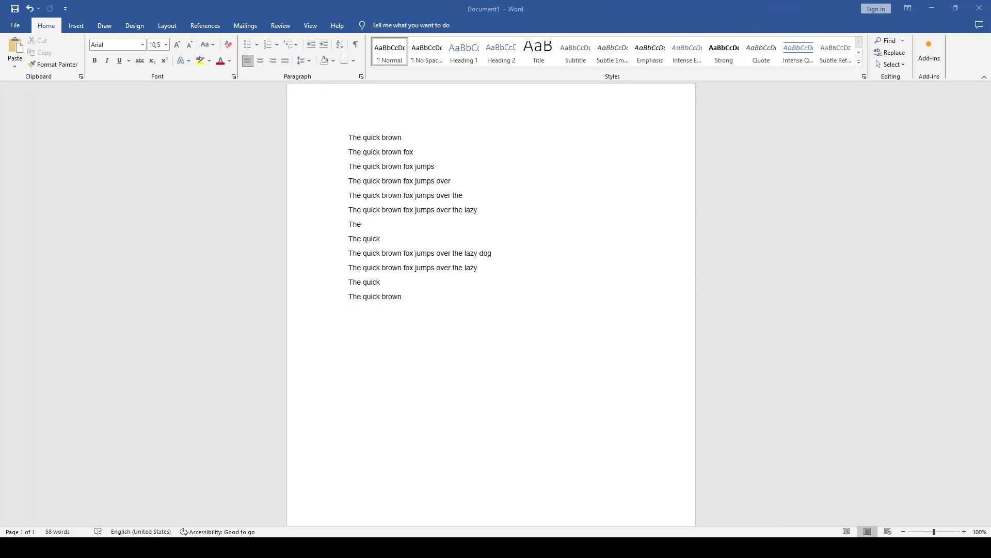
In the Word document, select text backward from "over" in the sixth line to the start of the fourth line
{"action": "left_click", "coordinate": [441, 210]}
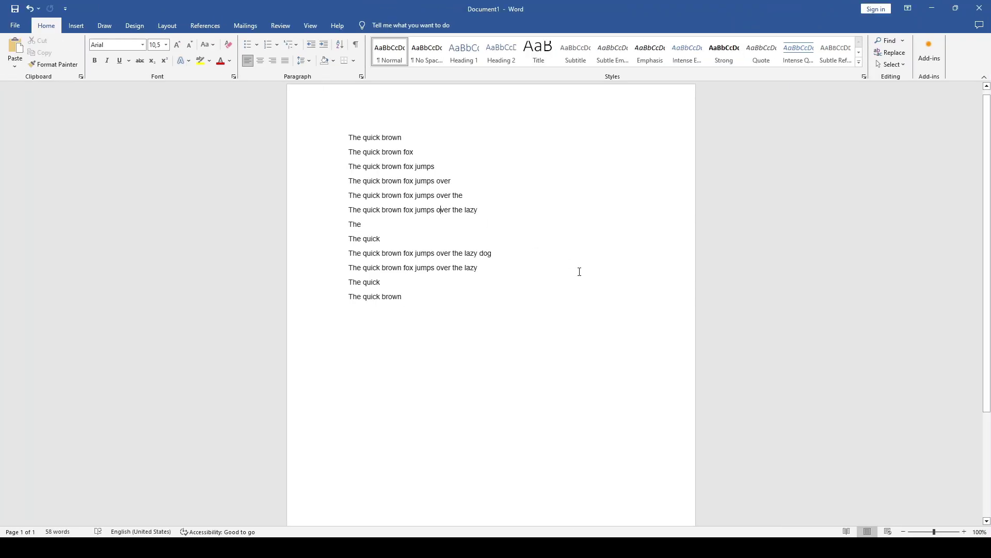
{"action": "key", "text": "ctrl+shift+Left"}
{"action": "key", "text": "ctrl+shift+Left"}
{"action": "key", "text": "ctrl+shift+Left"}
{"action": "key", "text": "ctrl+shift+Left"}
{"action": "key", "text": "ctrl+shift+Left"}
{"action": "key", "text": "ctrl+shift+Left"}
{"action": "key", "text": "ctrl+shift+Up"}
{"action": "key", "text": "ctrl+shift+Up"}
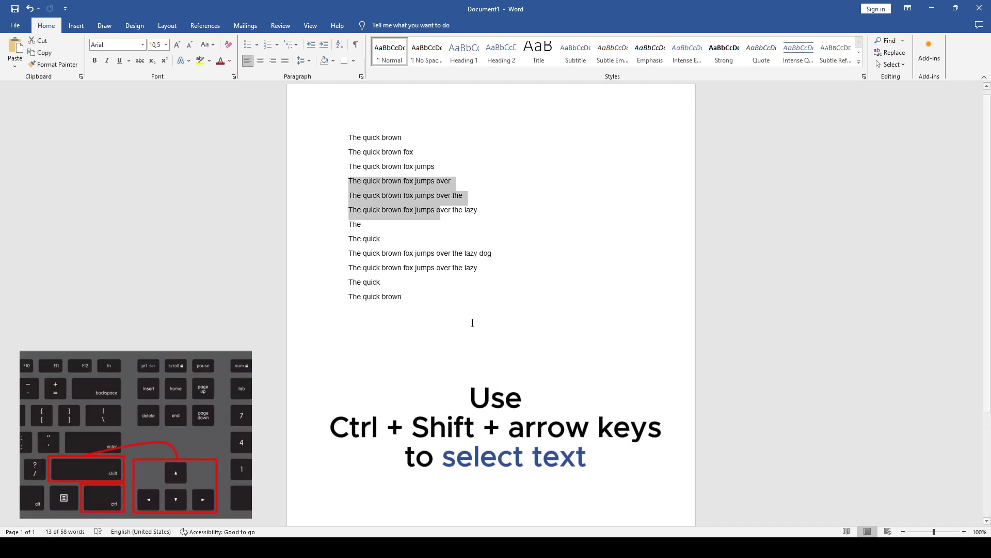
Reverse the selection so it runs from "over" in the sixth line down through the "The quick" line
{"action": "key", "text": "ctrl+shift+Down"}
{"action": "key", "text": "ctrl+shift+Down"}
{"action": "key", "text": "ctrl+shift+Down"}
{"action": "key", "text": "ctrl+shift+Down"}
{"action": "key", "text": "ctrl+shift+Down"}
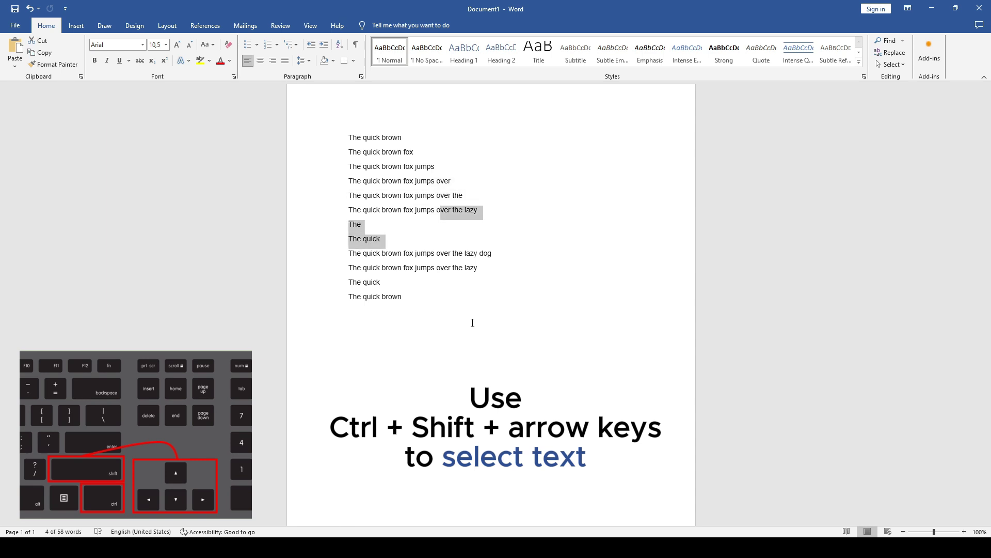
Extend the selection forward by five words into the "The quick brown fox jumps over the lazy dog" line
{"action": "key", "text": "ctrl+shift+Right"}
{"action": "key", "text": "ctrl+shift+Right"}
{"action": "key", "text": "ctrl+shift+Right"}
{"action": "key", "text": "ctrl+shift+Right"}
{"action": "key", "text": "ctrl+shift+Right"}
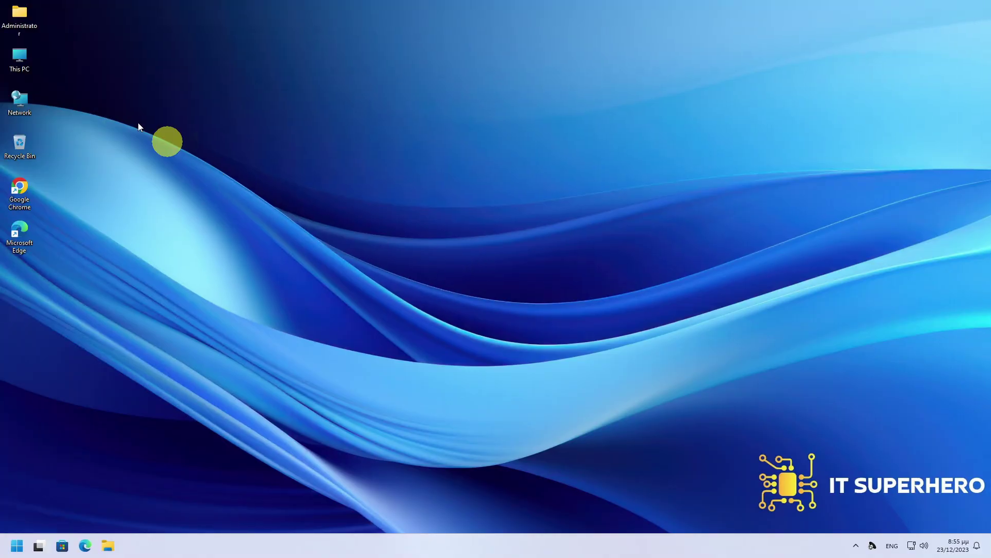
Open the Downloads folder inside the Administrator folder and select the "1 - Copy" archive
{"action": "double_click", "coordinate": [24, 18]}
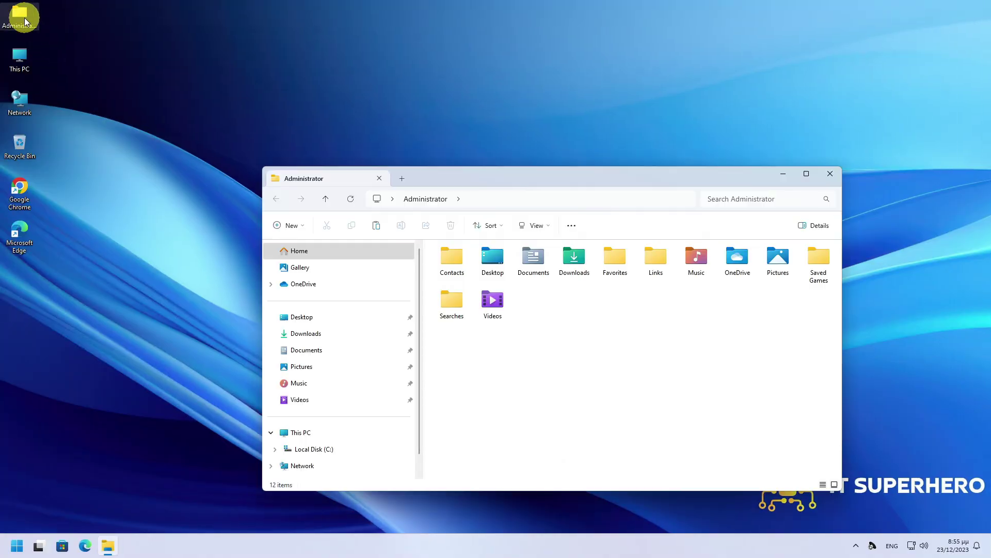
{"action": "double_click", "coordinate": [568, 269]}
{"action": "left_click", "coordinate": [559, 279]}
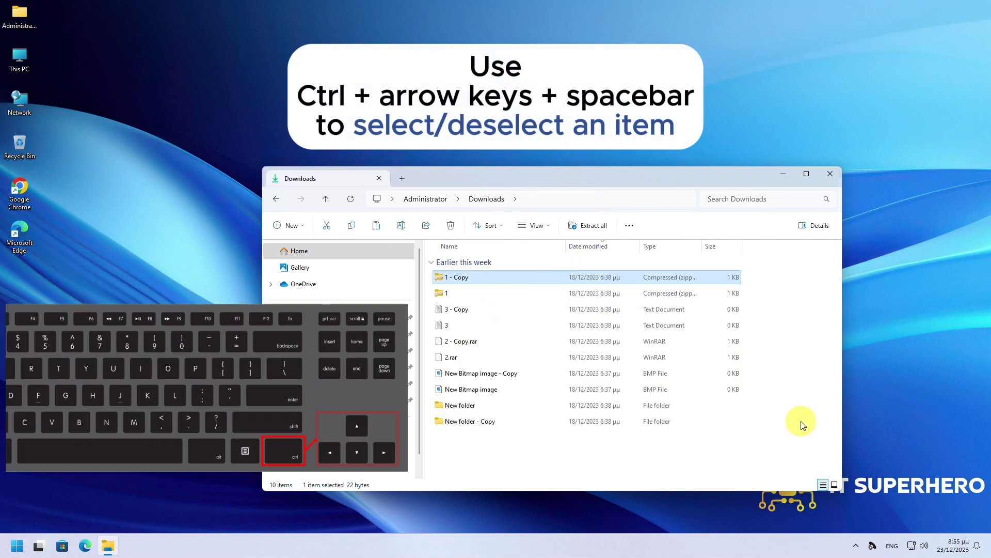
Add the non-adjacent items "3", "New Bitmap image - Copy", "New folder" and "New folder - Copy" to the selection
{"action": "key", "text": "ctrl+Down"}
{"action": "key", "text": "ctrl+Down"}
{"action": "key", "text": "ctrl+Down"}
{"action": "key", "text": "ctrl+space"}
{"action": "key", "text": "ctrl+Down"}
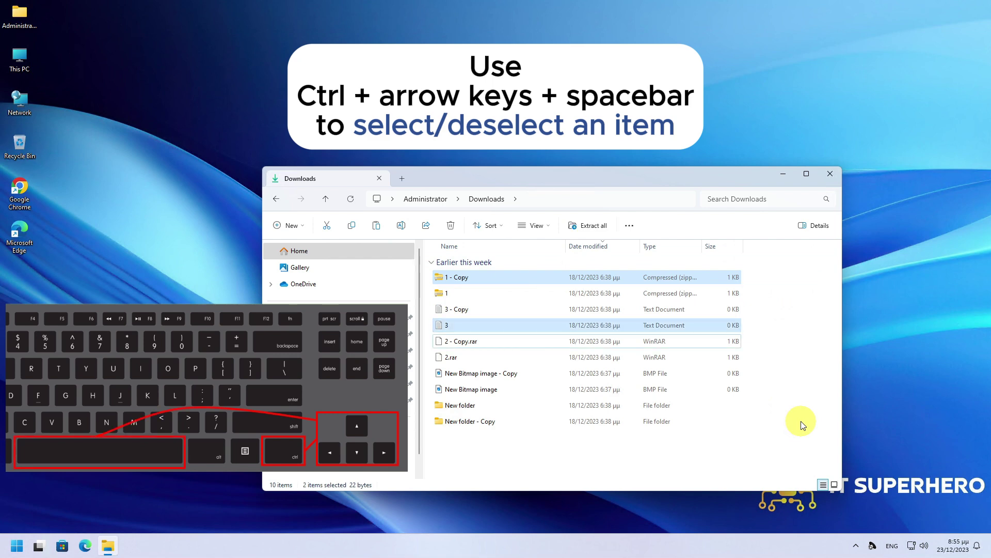
{"action": "key", "text": "ctrl+Down"}
{"action": "key", "text": "ctrl+Down"}
{"action": "key", "text": "ctrl+space"}
{"action": "key", "text": "ctrl+Down"}
{"action": "key", "text": "ctrl+Down"}
{"action": "key", "text": "ctrl+space"}
{"action": "key", "text": "ctrl+Down"}
{"action": "key", "text": "ctrl+space"}
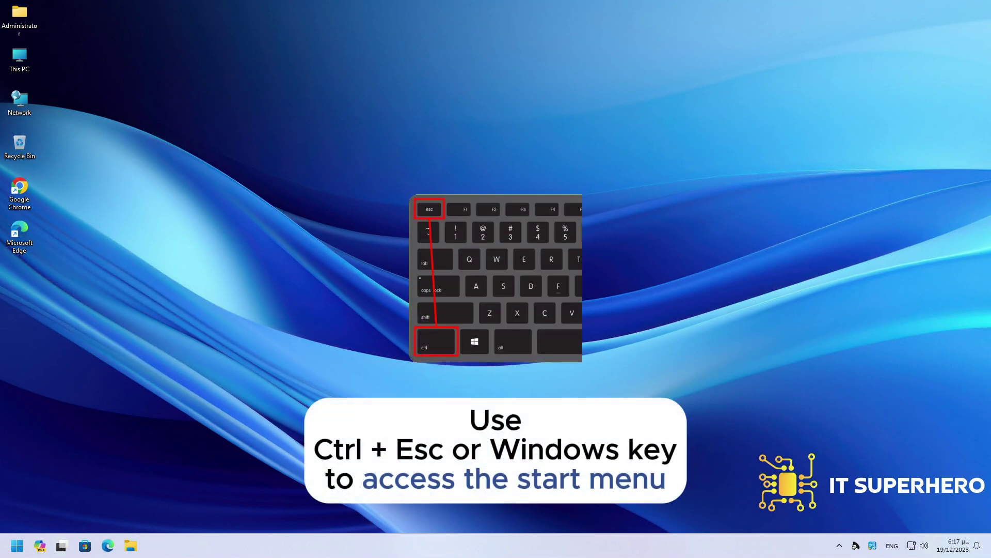
Open the Start menu, and open Task Manager from the desktop
{"action": "key", "text": "ctrl+Escape"}
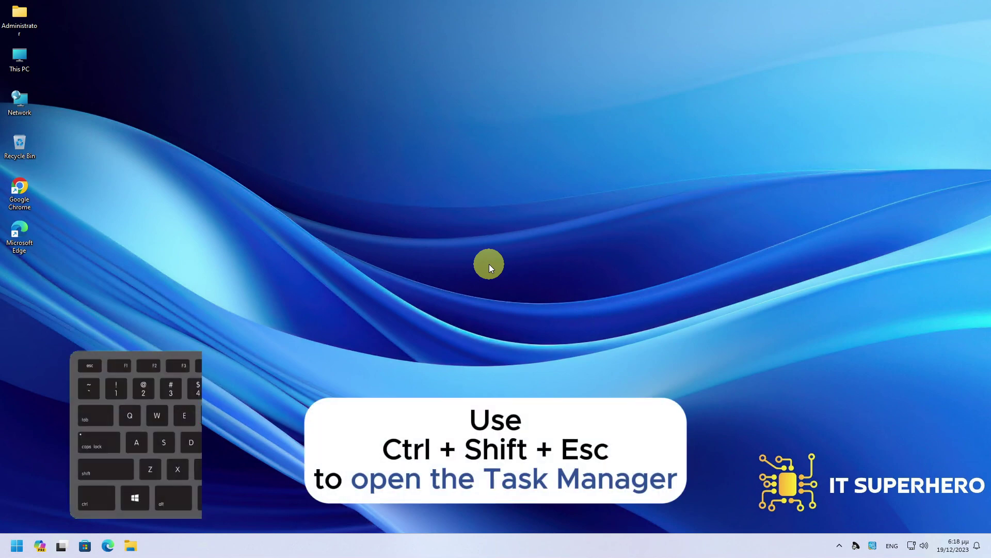
{"action": "key", "text": "ctrl+shift+Escape"}
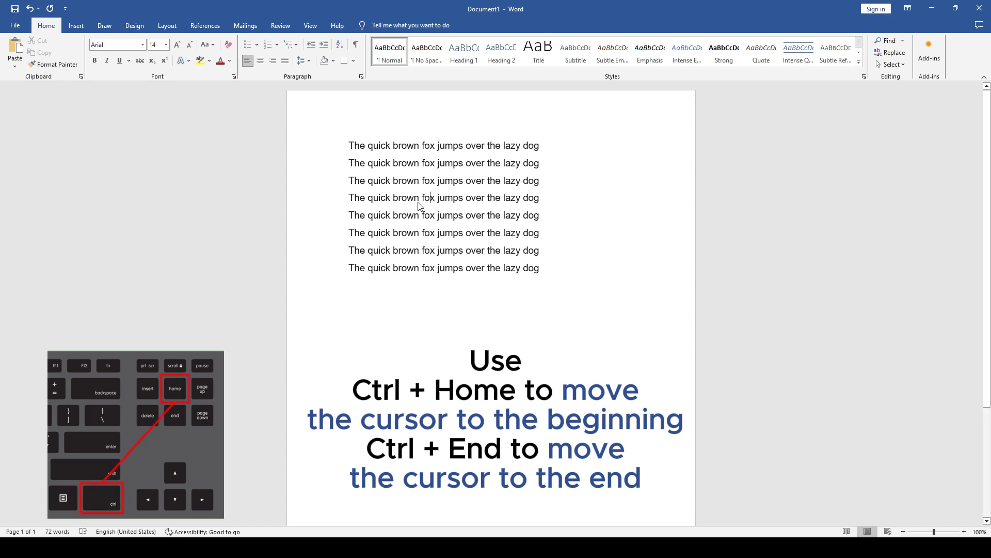
Move the text cursor to the beginning of the Word document, and from there to its end
{"action": "key", "text": "ctrl+Home"}
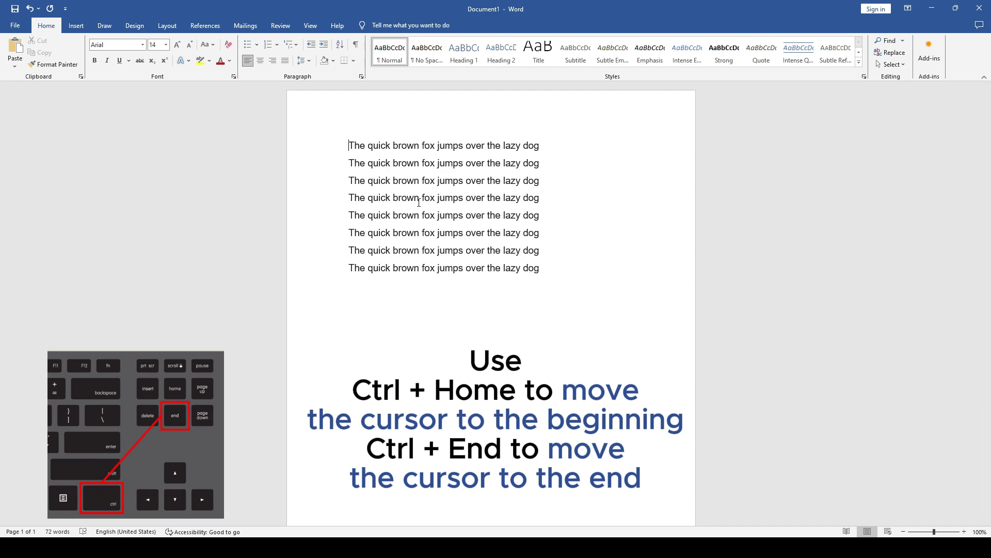
{"action": "key", "text": "ctrl+End"}
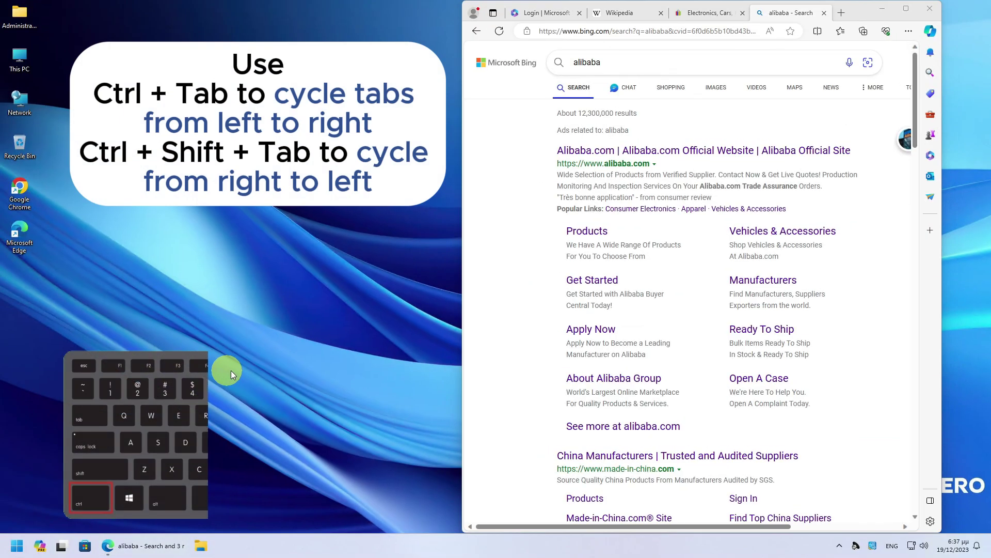
Switch to Edge and cycle forward through the open tabs, past the Microsoft 365 login tab to the eBay tab
{"action": "left_click", "coordinate": [504, 397]}
{"action": "key", "text": "ctrl+Tab"}
{"action": "key", "text": "ctrl+Tab"}
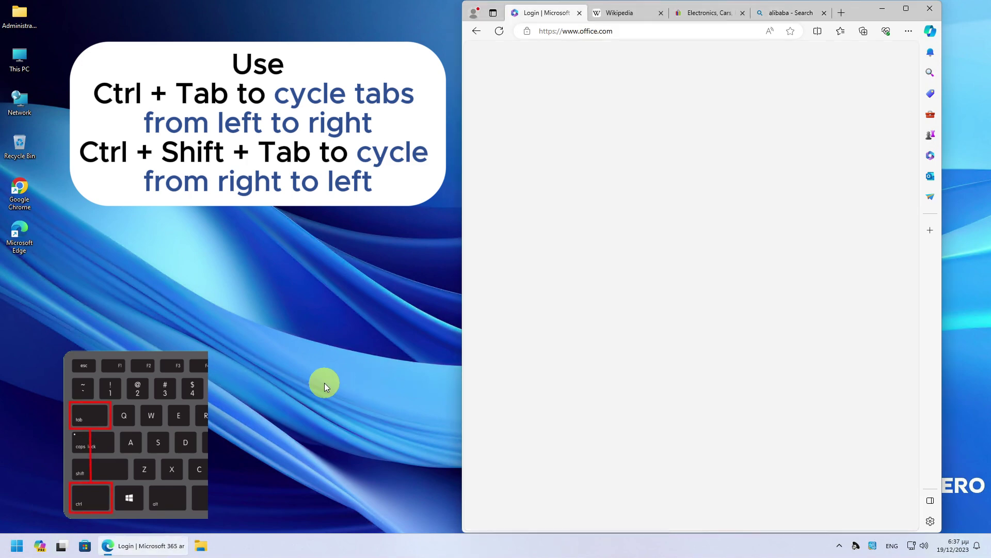
{"action": "key", "text": "ctrl+Tab"}
{"action": "key", "text": "ctrl+Tab"}
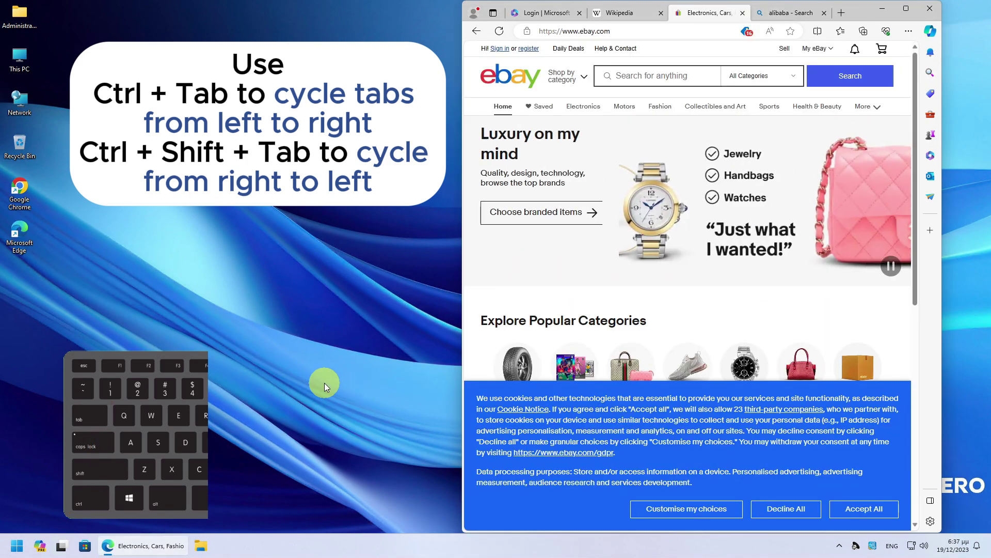
Cycle backward through the open Edge tabs, ending on the Wikipedia tab
{"action": "key", "text": "ctrl+shift+Tab"}
{"action": "key", "text": "ctrl+shift+Tab"}
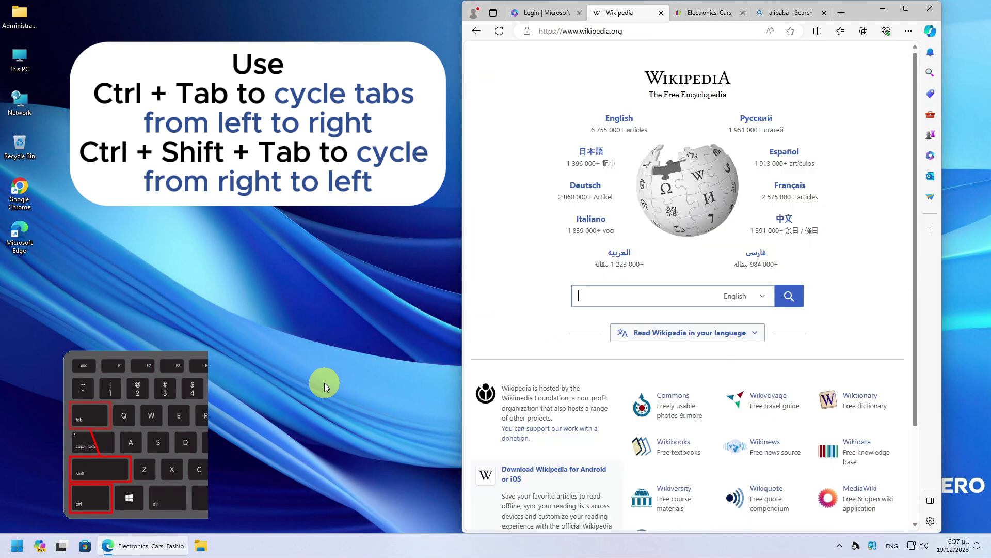
{"action": "key", "text": "ctrl+Tab"}
{"action": "key", "text": "ctrl+shift+Tab"}
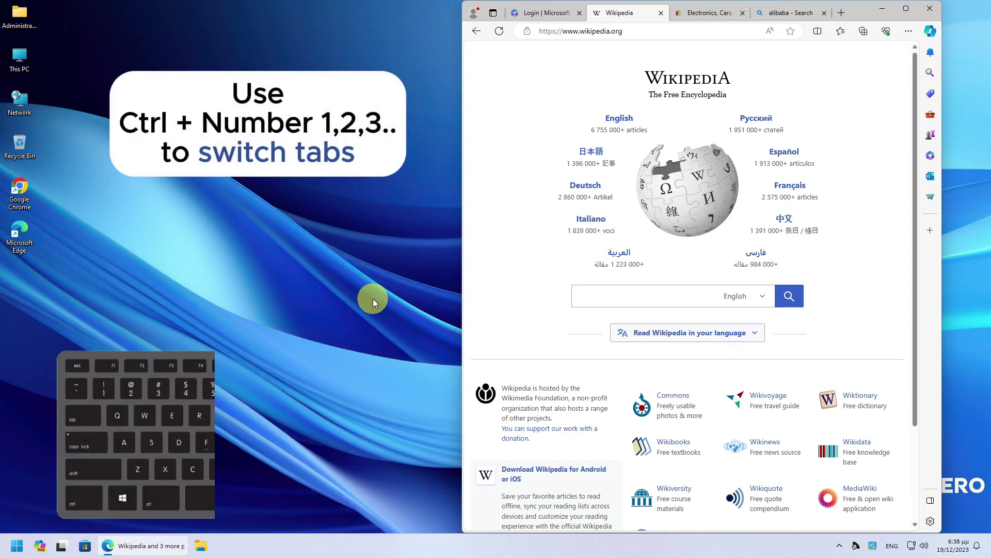
Jump directly between the Edge tabs by their number, showing the fourth, first, third and second tabs
{"action": "key", "text": "ctrl+4"}
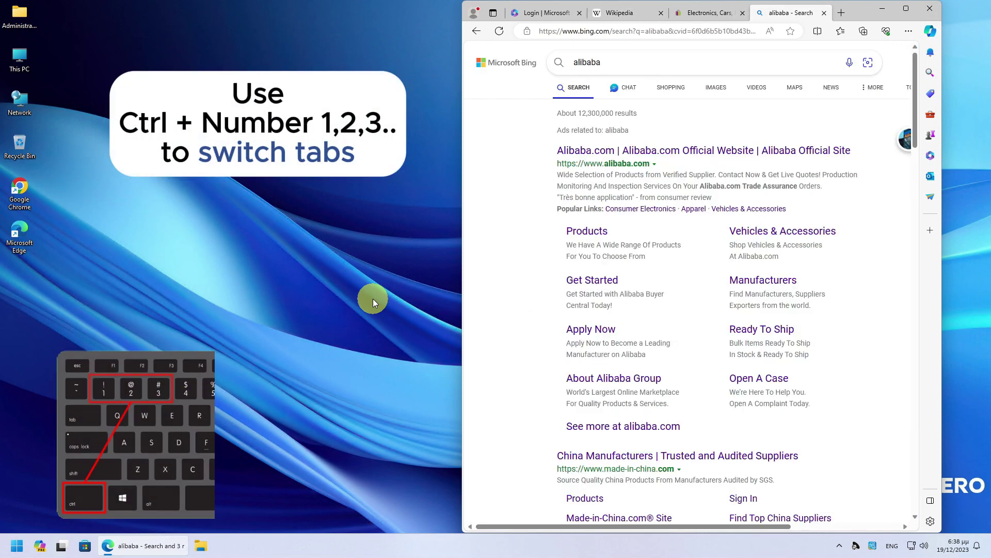
{"action": "key", "text": "ctrl+1"}
{"action": "key", "text": "ctrl+4"}
{"action": "key", "text": "ctrl+1"}
{"action": "key", "text": "ctrl+3"}
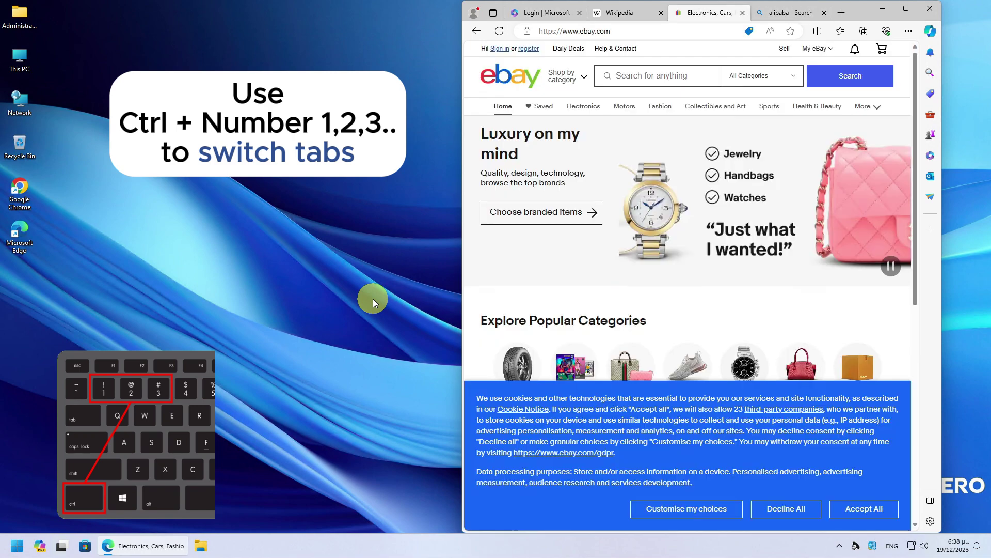
{"action": "key", "text": "ctrl+2"}
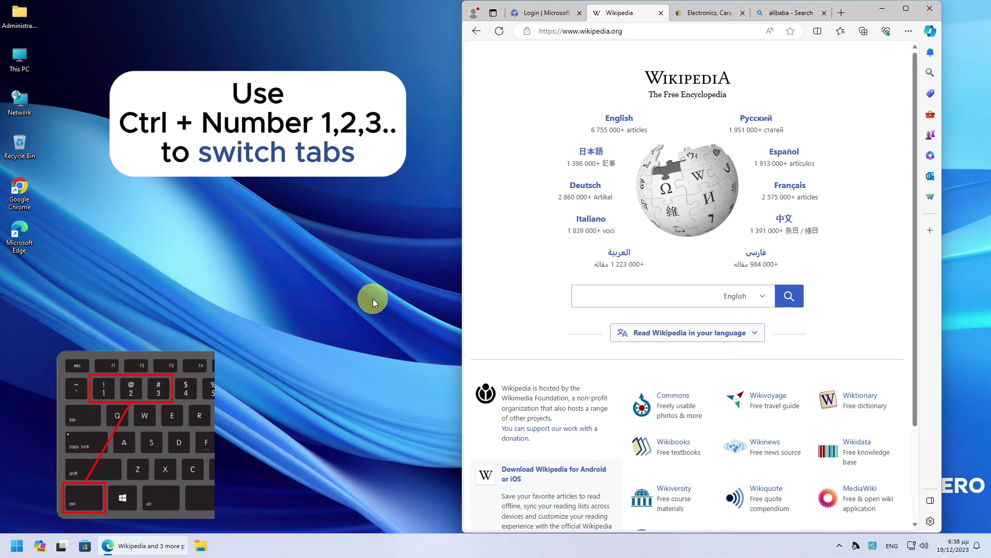
{"action": "key", "text": "ctrl+3"}
{"action": "key", "text": "ctrl+1"}
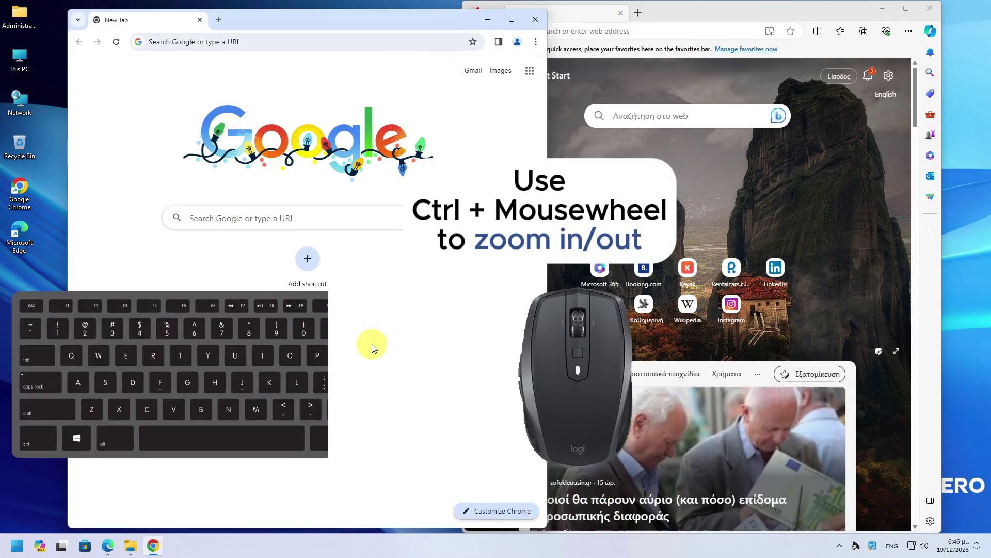
Zoom the Chrome new tab page in to 250% and back out slightly
{"action": "scroll", "coordinate": [372, 344], "scroll_direction": "up", "scroll_amount": 4, "text": "ctrl"}
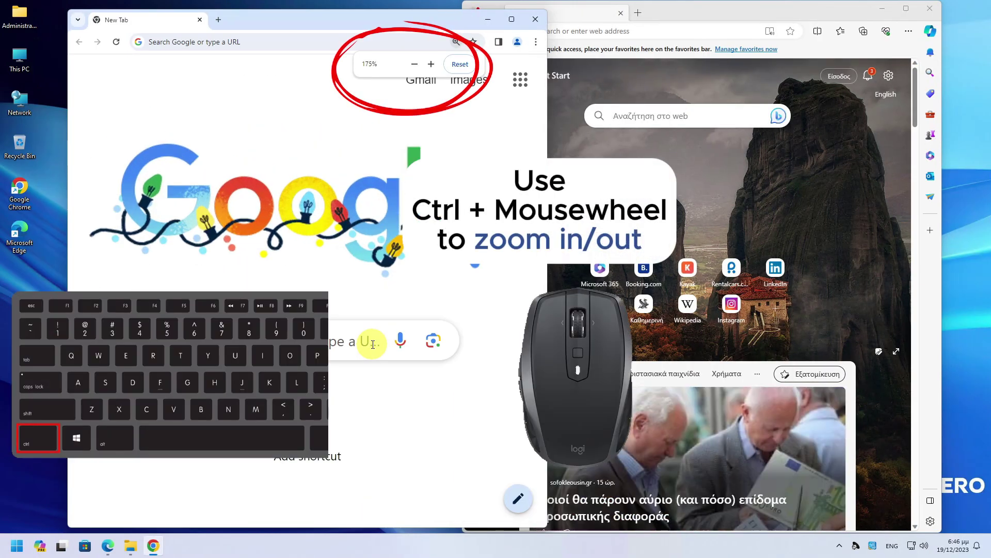
{"action": "scroll", "coordinate": [373, 344], "scroll_direction": "up", "scroll_amount": 3, "text": "ctrl"}
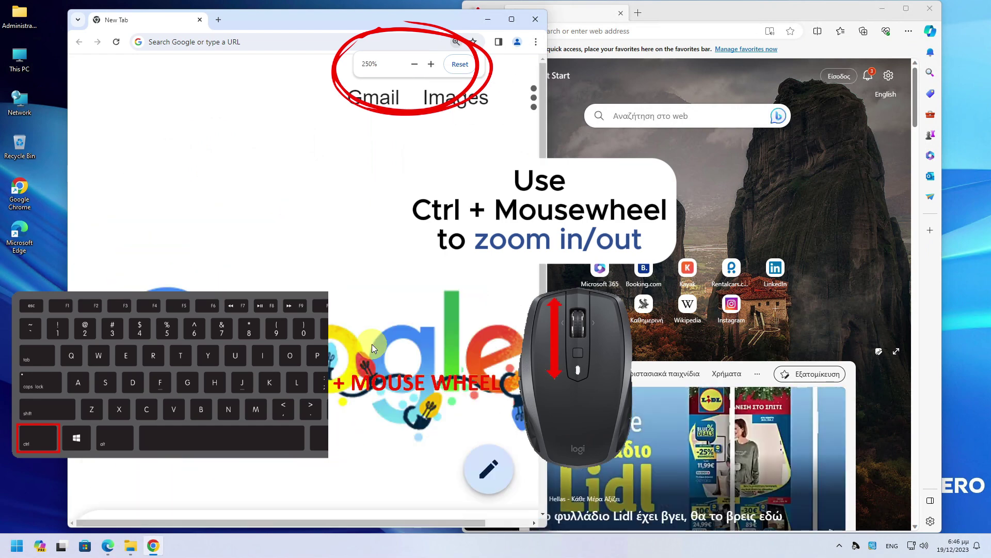
{"action": "scroll", "coordinate": [372, 348], "scroll_direction": "down", "scroll_amount": 1, "text": "ctrl"}
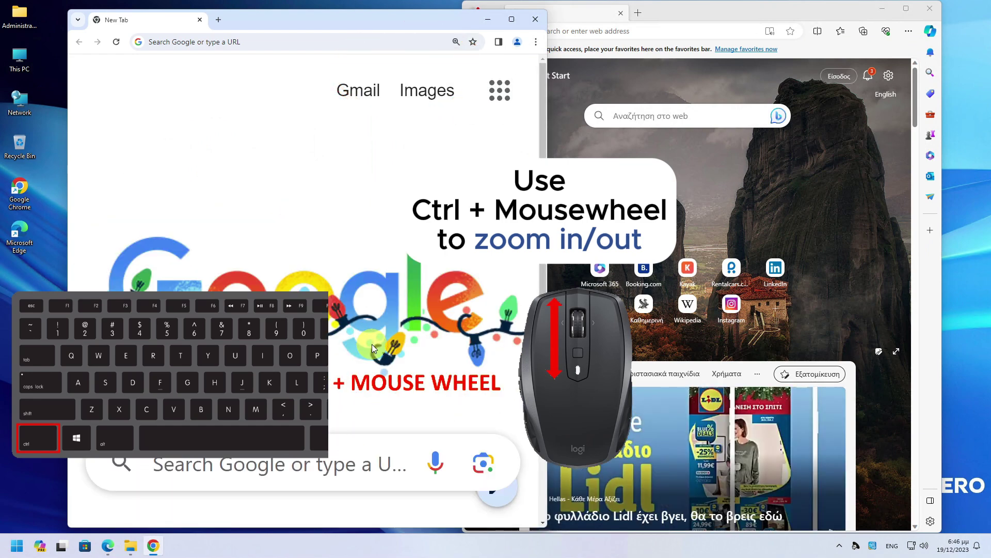
Switch to the Edge window, zoom its new tab page in to 400% and back out again
{"action": "left_click", "coordinate": [724, 182]}
{"action": "scroll", "coordinate": [715, 212], "scroll_direction": "up", "scroll_amount": 5, "text": "ctrl"}
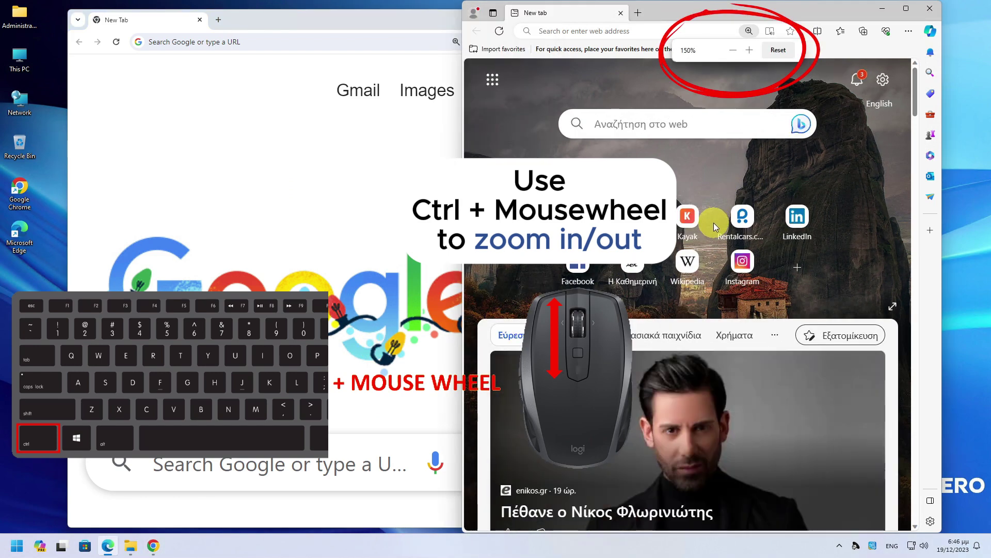
{"action": "scroll", "coordinate": [715, 227], "scroll_direction": "up", "scroll_amount": 3, "text": "ctrl"}
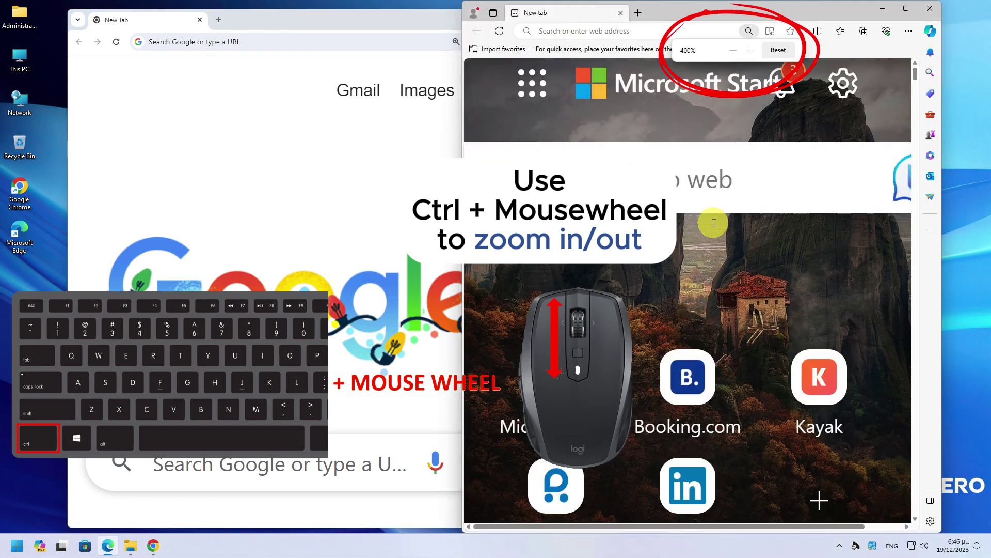
{"action": "scroll", "coordinate": [714, 222], "scroll_direction": "down", "scroll_amount": 6, "text": "ctrl"}
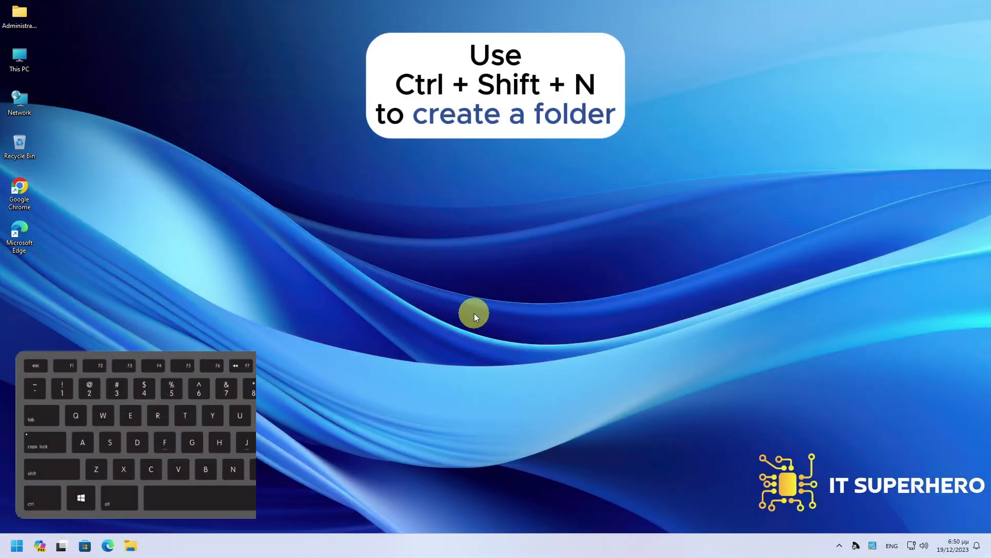
Create two new folders on the desktop named folder1 and folder2
{"action": "key", "text": "ctrl+shift+n"}
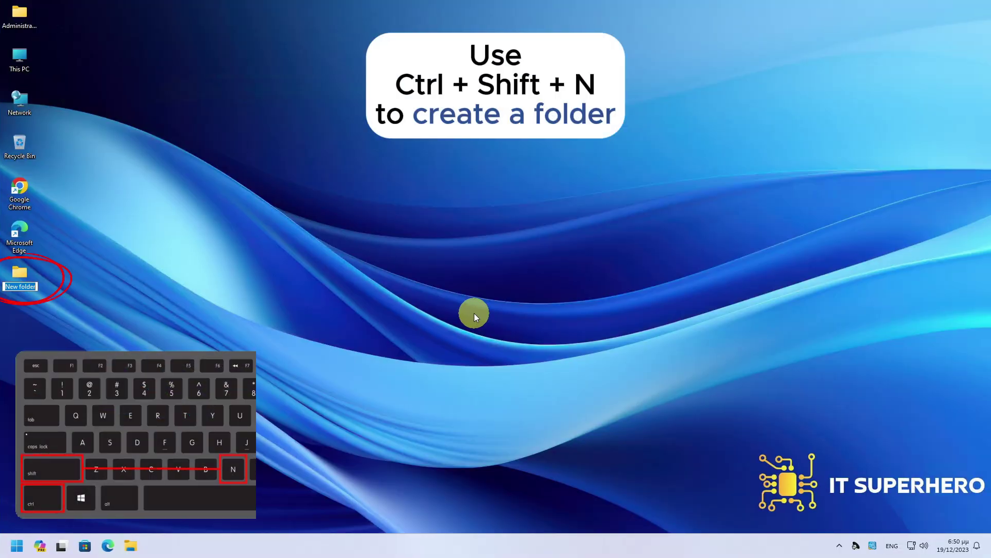
{"action": "type", "text": "folder1"}
{"action": "key", "text": "Return"}
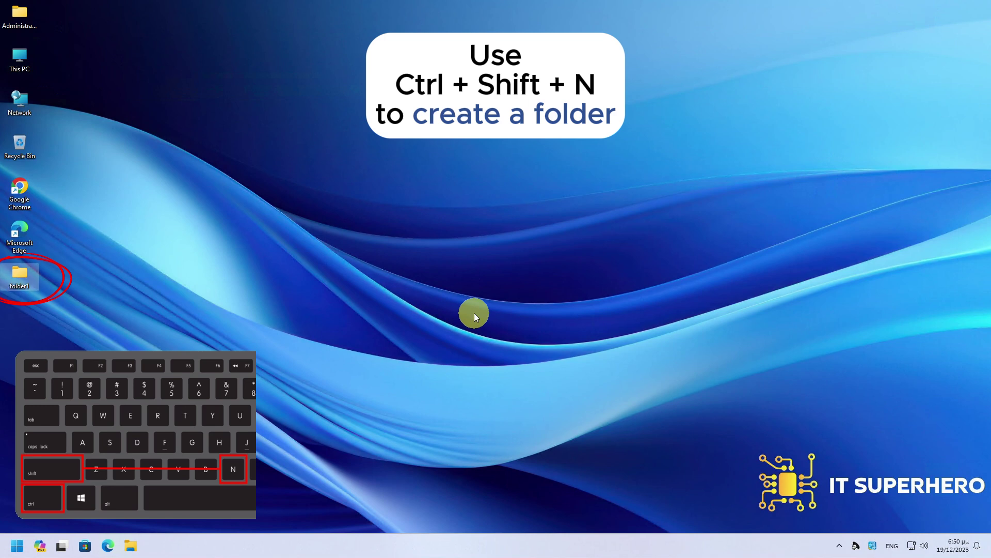
{"action": "key", "text": "ctrl+shift+n"}
{"action": "type", "text": "folder2"}
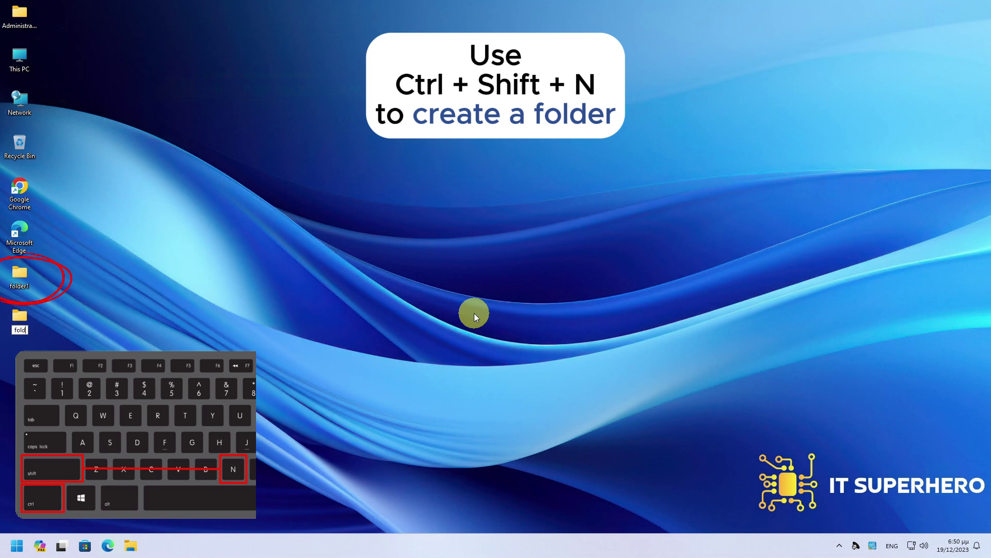
{"action": "key", "text": "Return"}
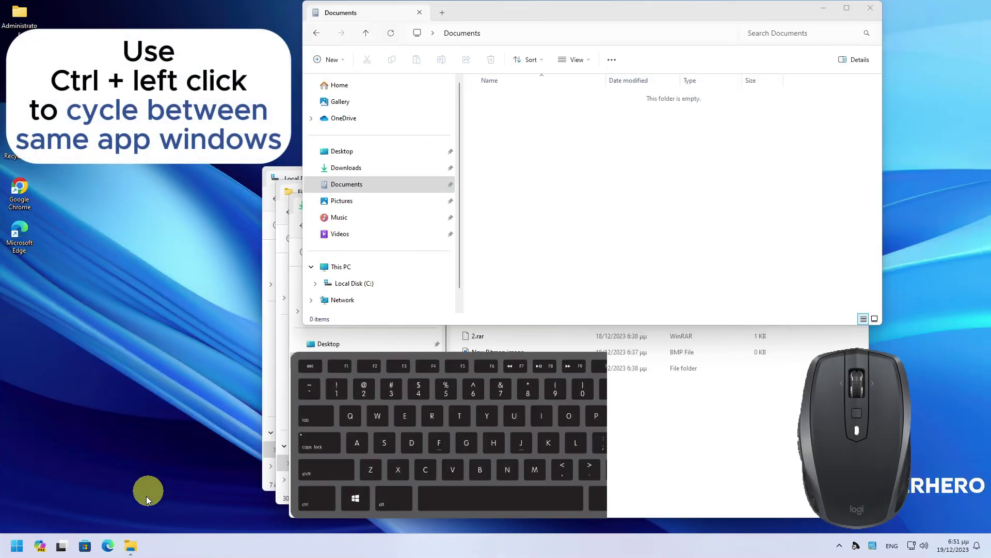
Cycle repeatedly through the open File Explorer windows, including Documents and Local Disk (C:)
{"action": "left_click", "coordinate": [133, 546], "text": "ctrl"}
{"action": "left_click", "coordinate": [131, 547], "text": "ctrl"}
{"action": "left_click", "coordinate": [131, 546], "text": "ctrl"}
{"action": "left_click", "coordinate": [131, 547], "text": "ctrl"}
{"action": "left_click", "coordinate": [132, 546], "text": "ctrl"}
{"action": "left_click", "coordinate": [131, 547], "text": "ctrl"}
{"action": "left_click", "coordinate": [132, 546], "text": "ctrl"}
{"action": "left_click", "coordinate": [132, 546], "text": "ctrl"}
{"action": "left_click", "coordinate": [133, 547], "text": "ctrl"}
{"action": "left_click", "coordinate": [132, 546], "text": "ctrl"}
{"action": "left_click", "coordinate": [132, 546], "text": "ctrl"}
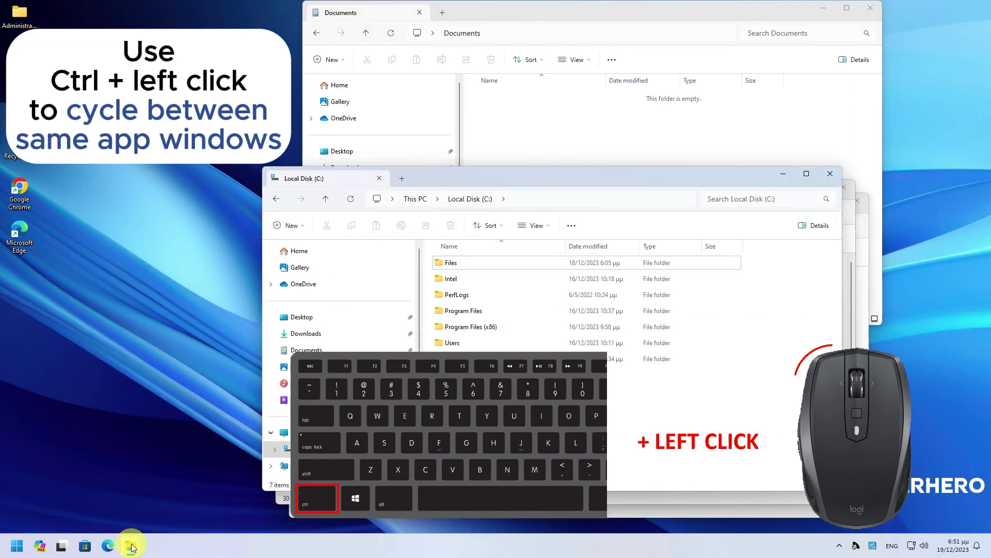
{"action": "left_click", "coordinate": [131, 547], "text": "ctrl"}
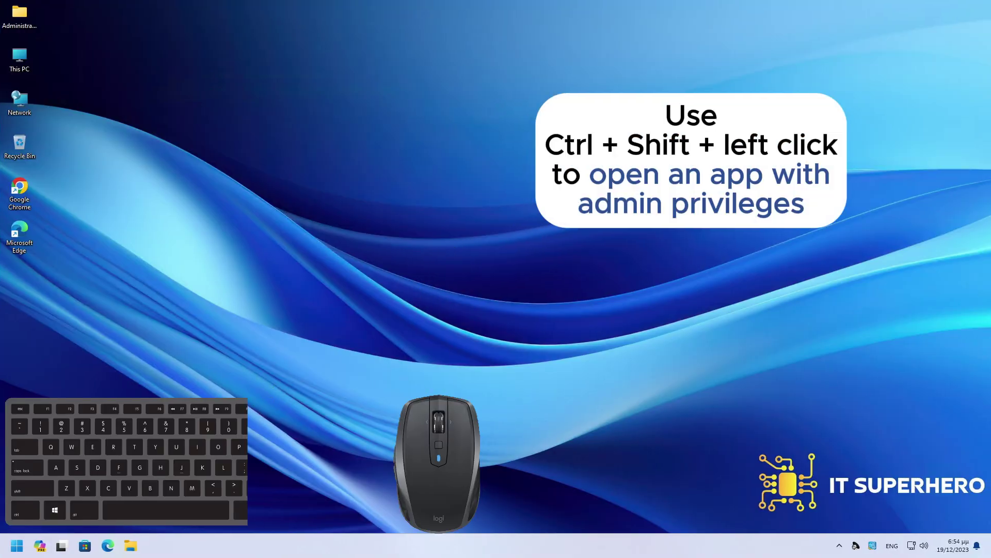
Open Microsoft Edge and Calculator with administrator privileges
{"action": "left_click", "coordinate": [109, 547], "text": "ctrl+shift"}
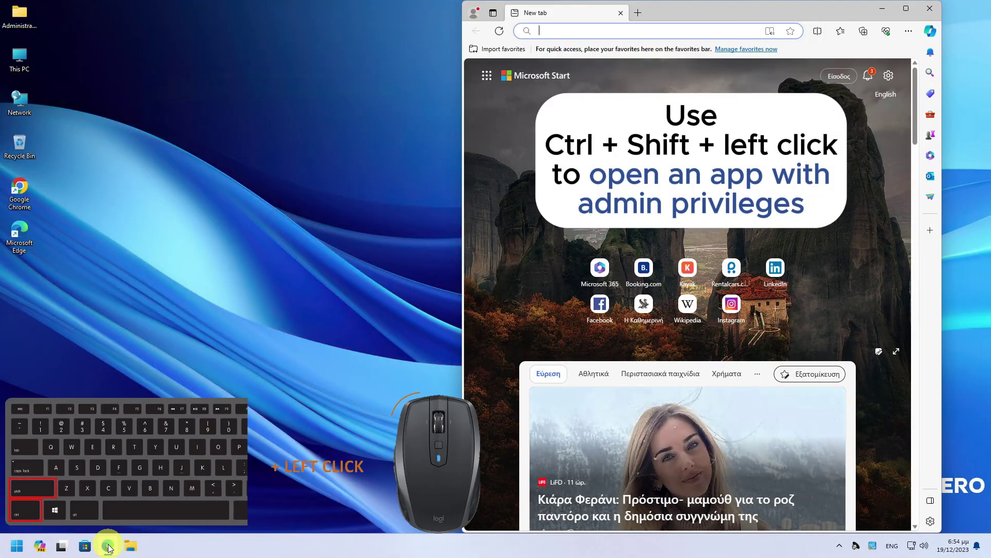
{"action": "left_click", "coordinate": [17, 546]}
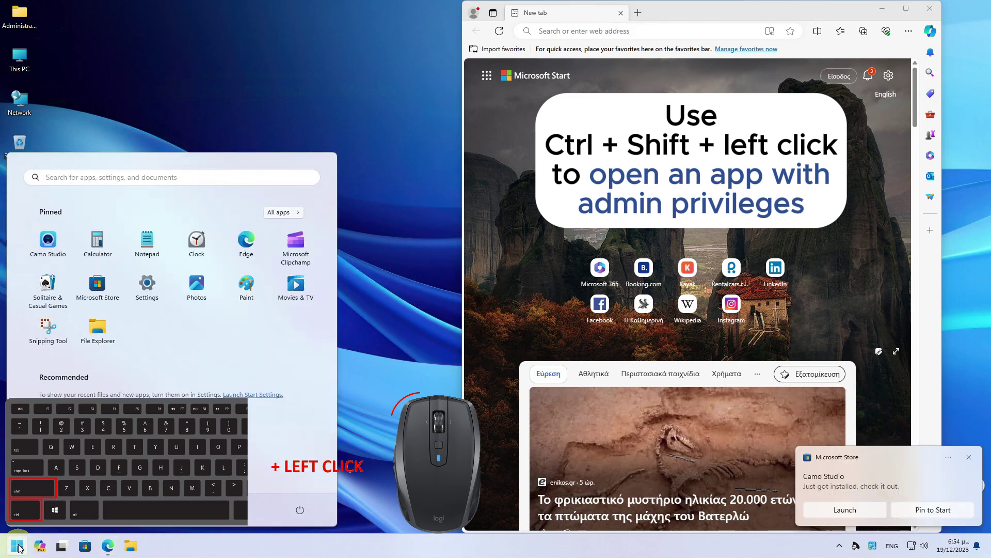
{"action": "left_click", "coordinate": [100, 244], "text": "ctrl+shift"}
Open a Terminal window from the desktop
{"action": "right_click", "coordinate": [255, 254]}
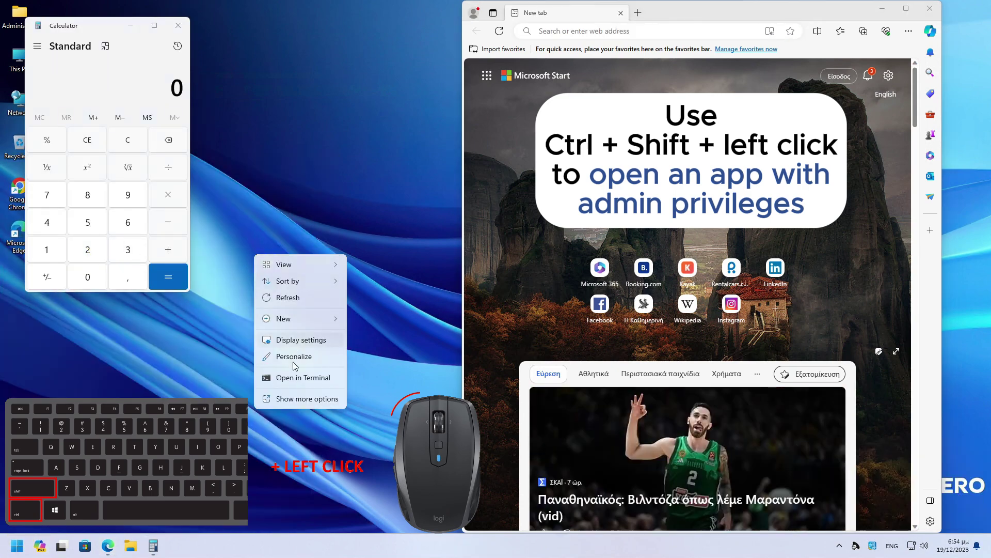
{"action": "left_click", "coordinate": [293, 377]}
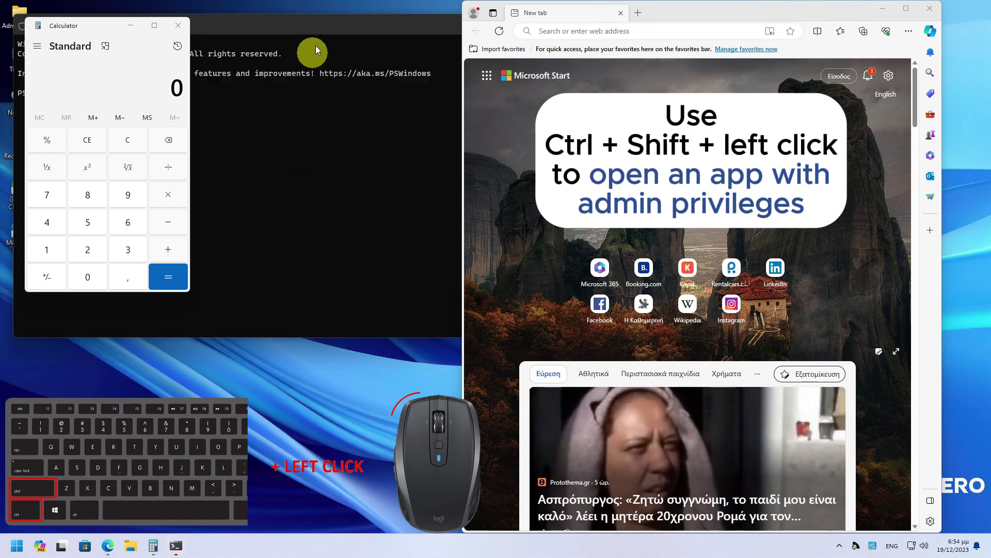